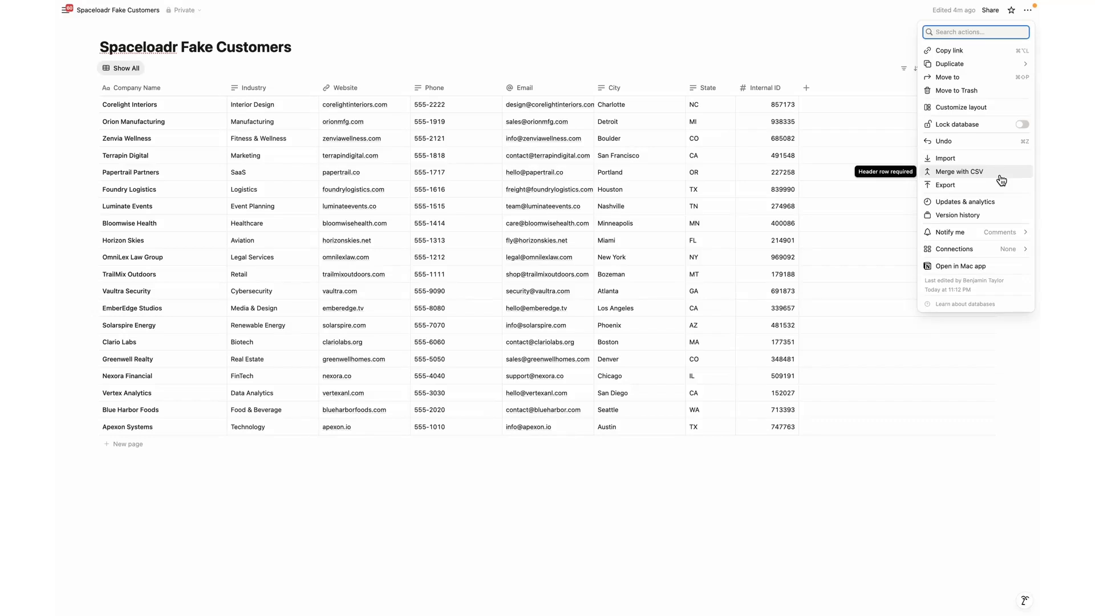
- Add a formula property named "Notion ID" to the Spaceloadr Fake Customers database
{"action": "left_click", "coordinate": [799, 493]}
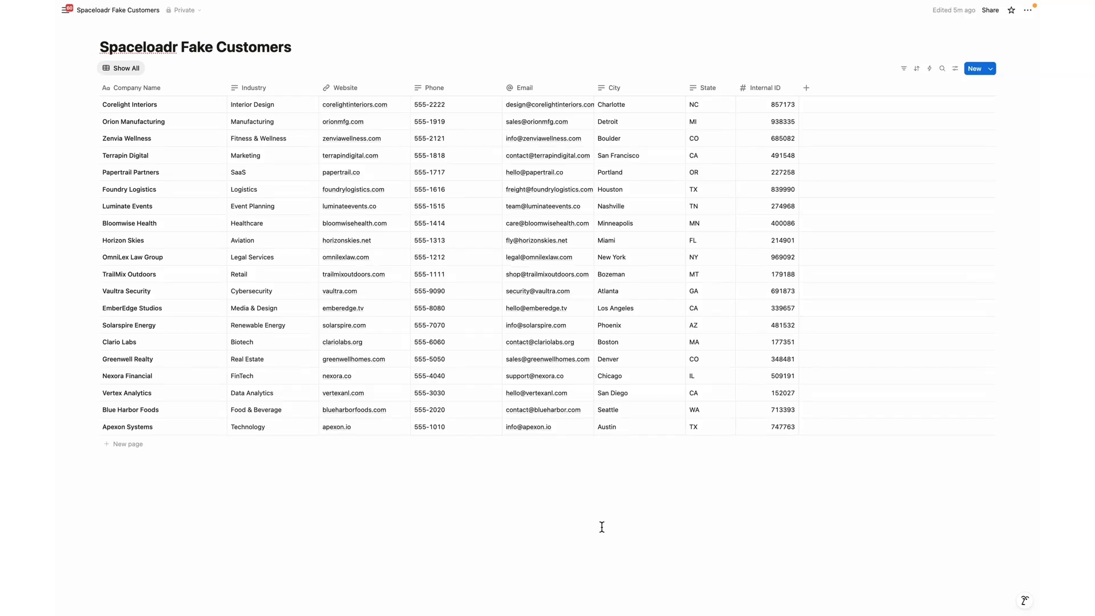
{"action": "left_click", "coordinate": [807, 88]}
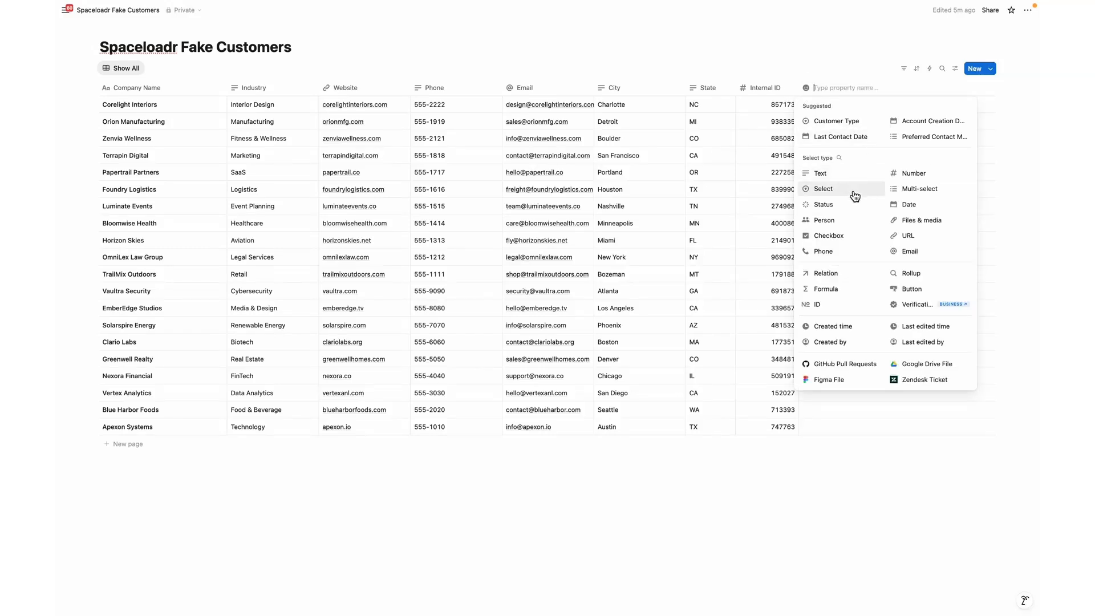
{"action": "left_click", "coordinate": [836, 294]}
{"action": "type", "text": "No"}
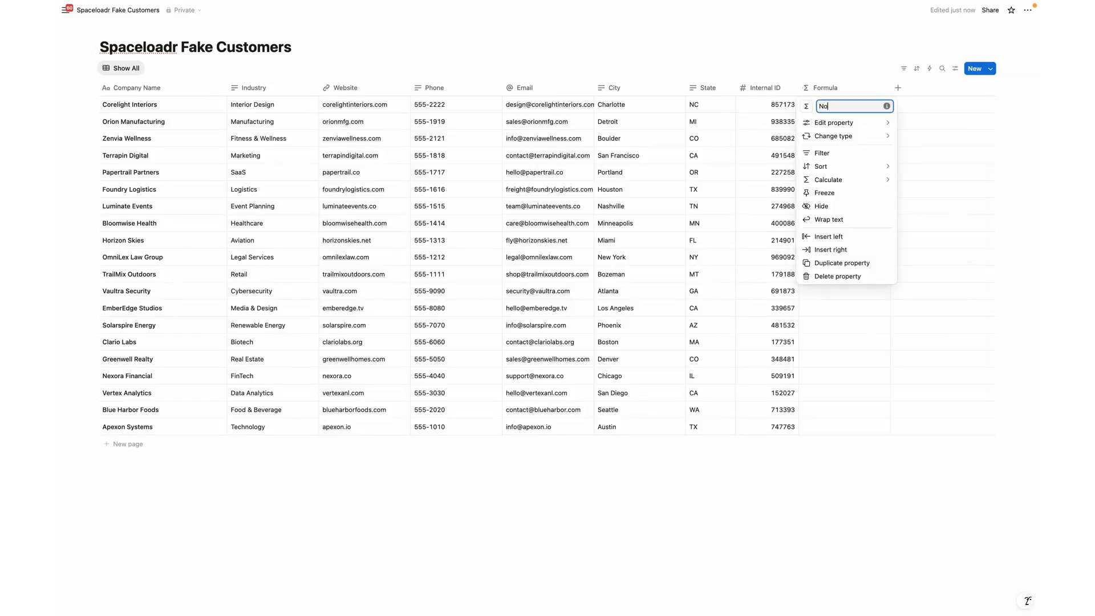
{"action": "type", "text": "tion ID"}
- Set the Notion ID property's formula to id(), save it, and widen the column to fit the full IDs
{"action": "left_click", "coordinate": [853, 124]}
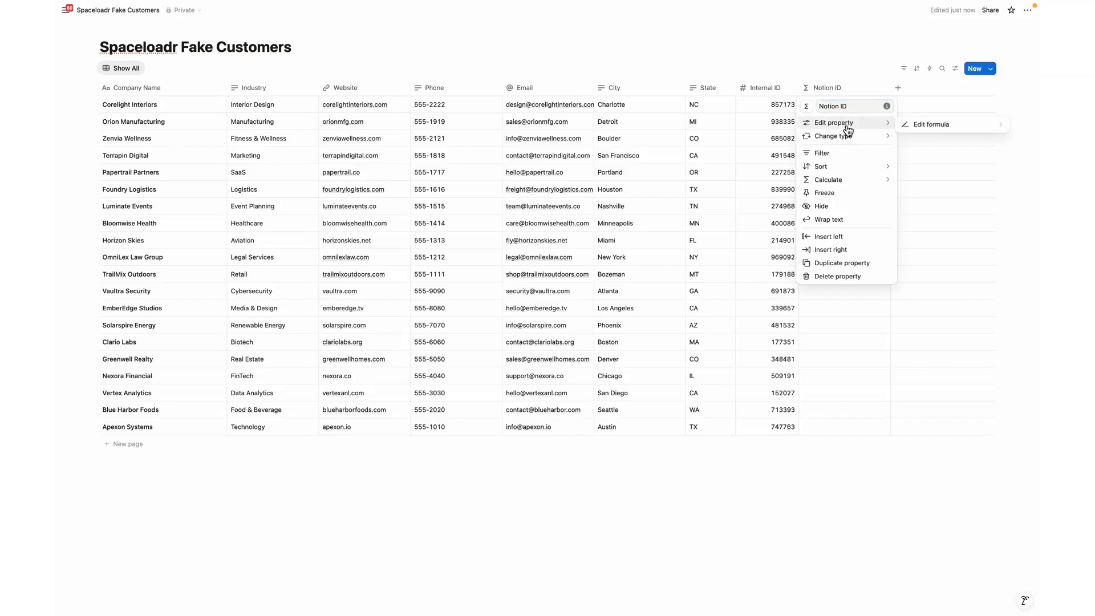
{"action": "left_click", "coordinate": [920, 125]}
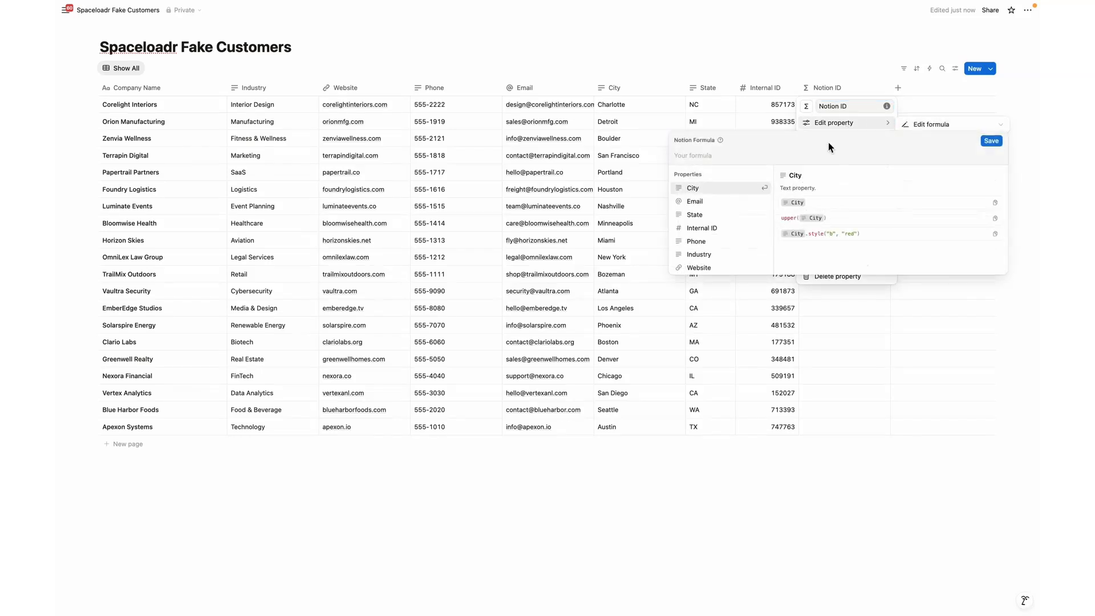
{"action": "type", "text": "id"}
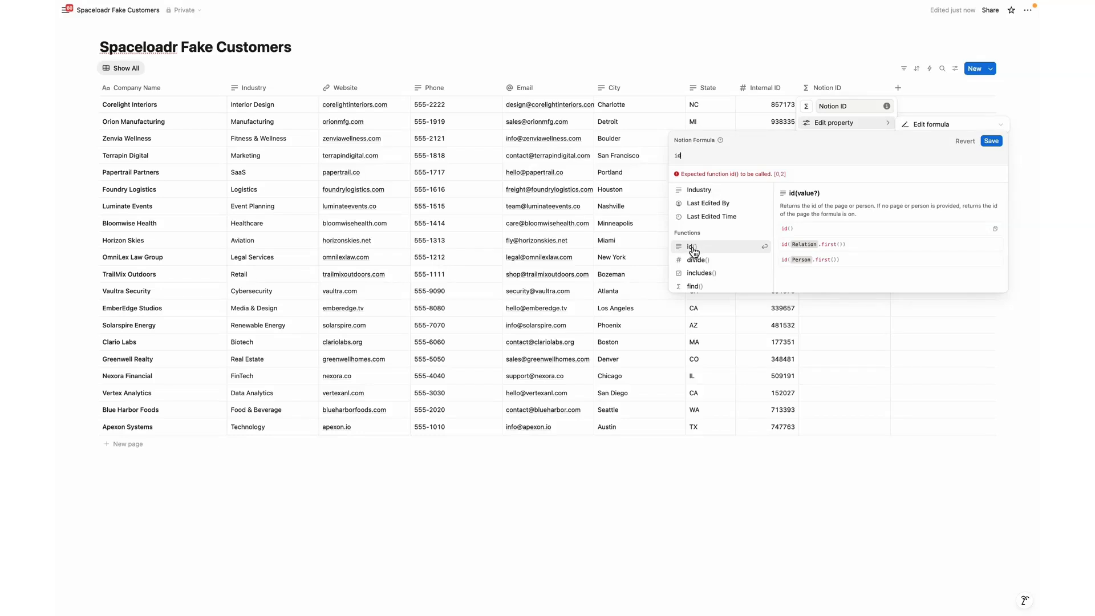
{"action": "left_click", "coordinate": [699, 249]}
{"action": "left_click", "coordinate": [992, 141]}
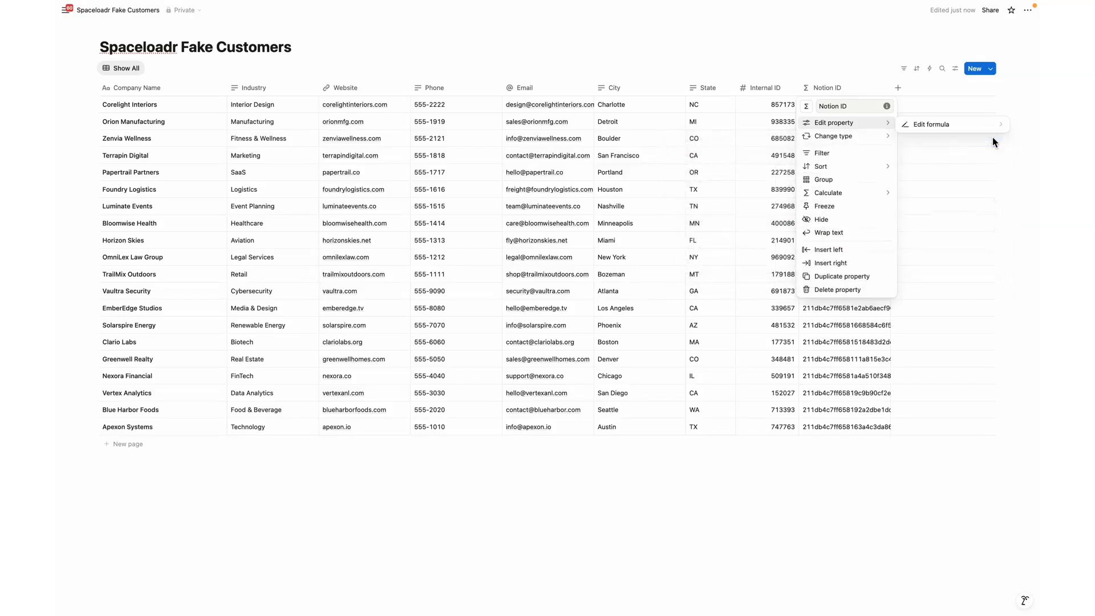
{"action": "left_click", "coordinate": [915, 229]}
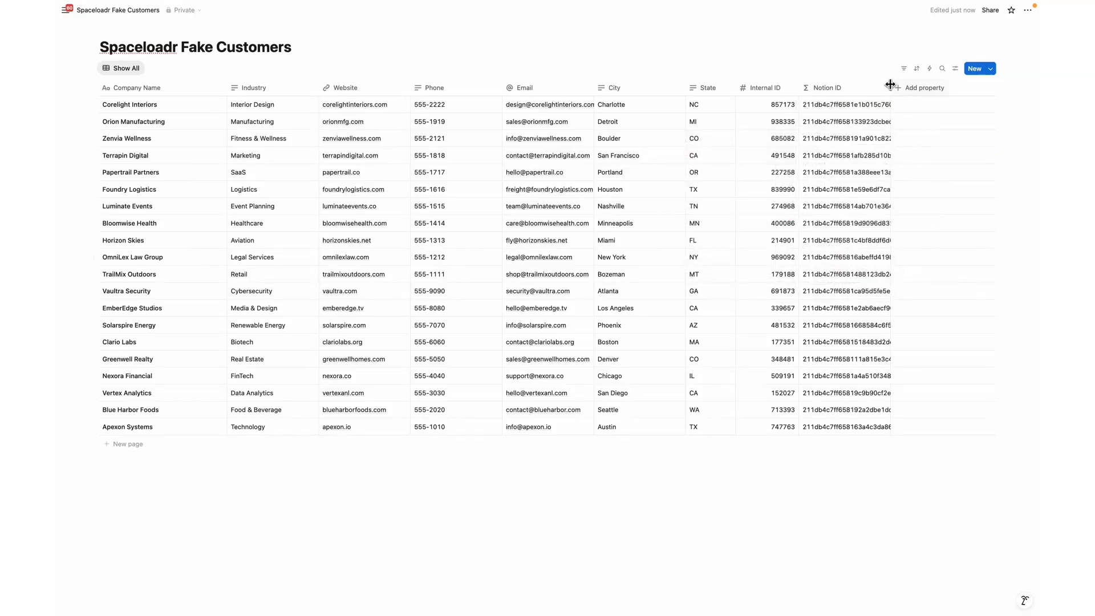
{"action": "left_click_drag", "start_coordinate": [891, 85], "coordinate": [947, 84]}
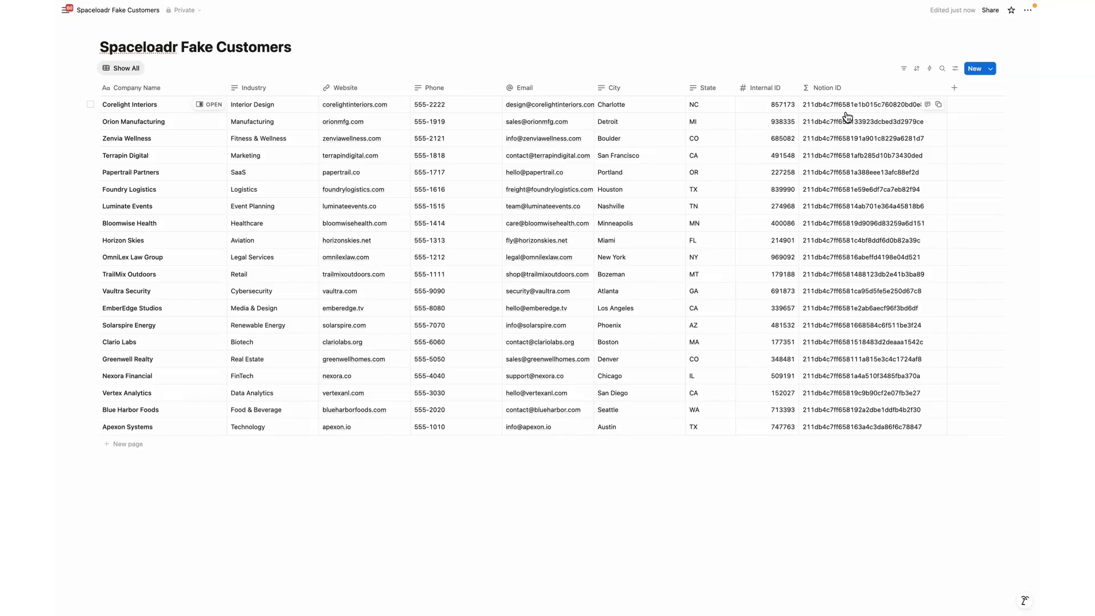
- Export the customers database as Markdown & CSV, with the current view and everything included
{"action": "left_click", "coordinate": [1028, 12]}
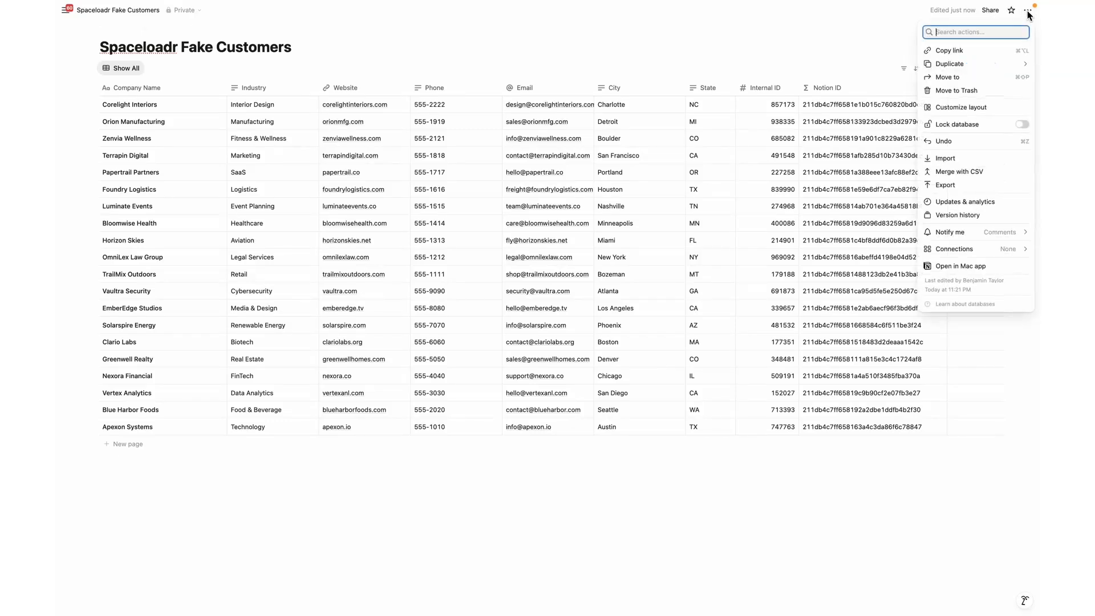
{"action": "left_click", "coordinate": [951, 183]}
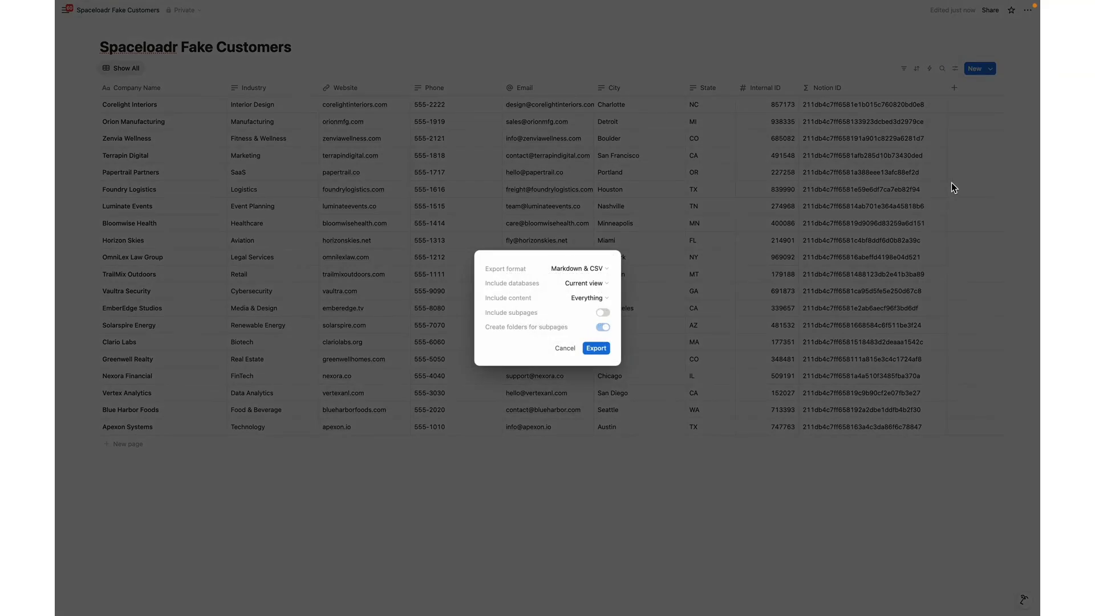
{"action": "left_click", "coordinate": [589, 270]}
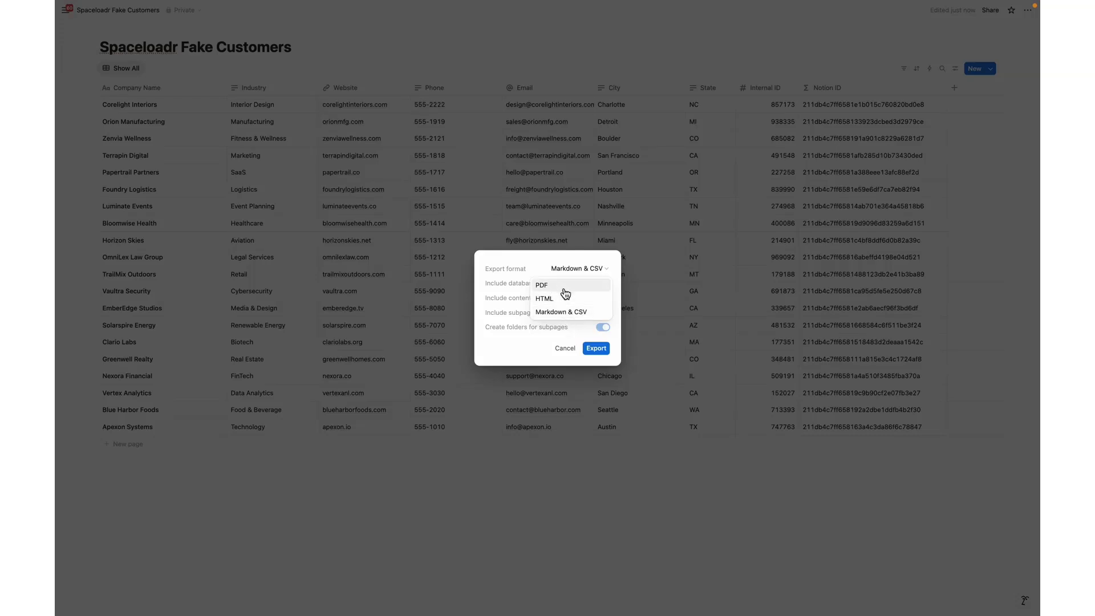
{"action": "left_click", "coordinate": [570, 314]}
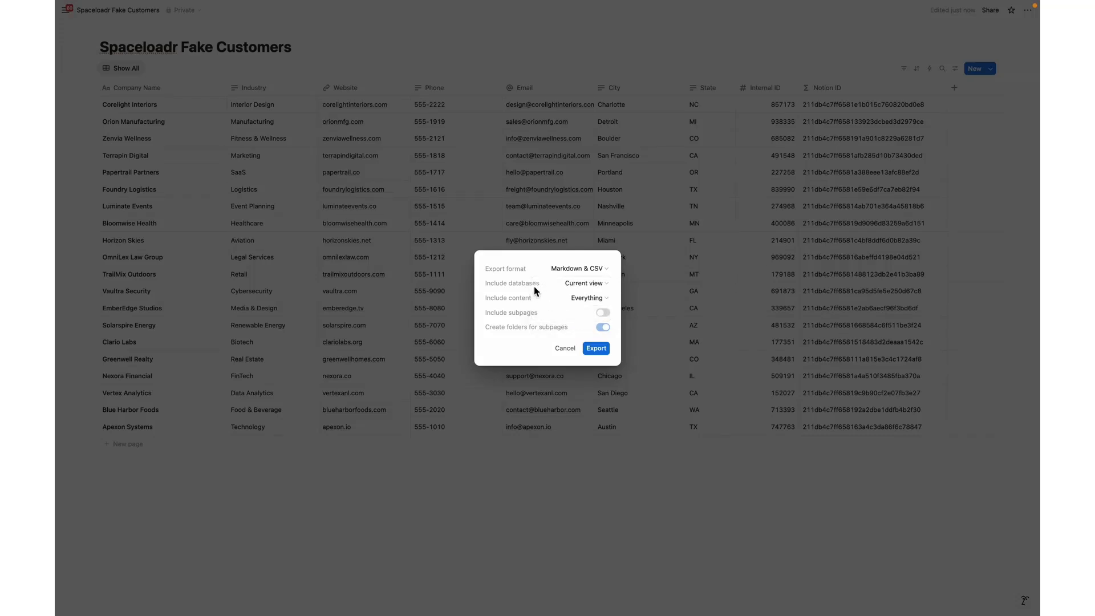
{"action": "left_click", "coordinate": [576, 285]}
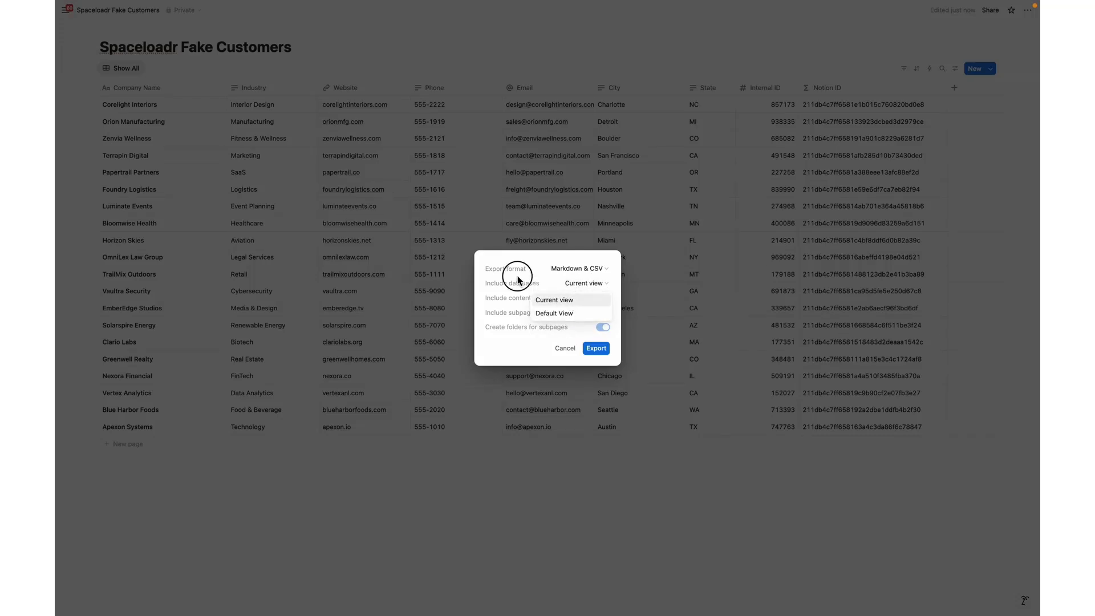
{"action": "left_click", "coordinate": [516, 276]}
{"action": "left_click", "coordinate": [585, 299]}
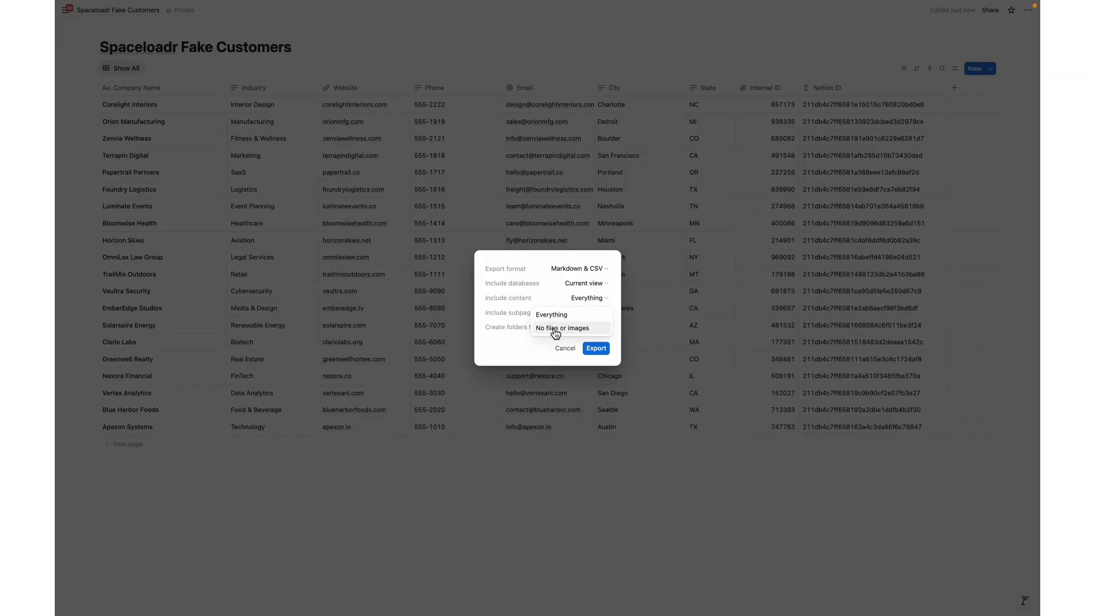
{"action": "left_click", "coordinate": [556, 319]}
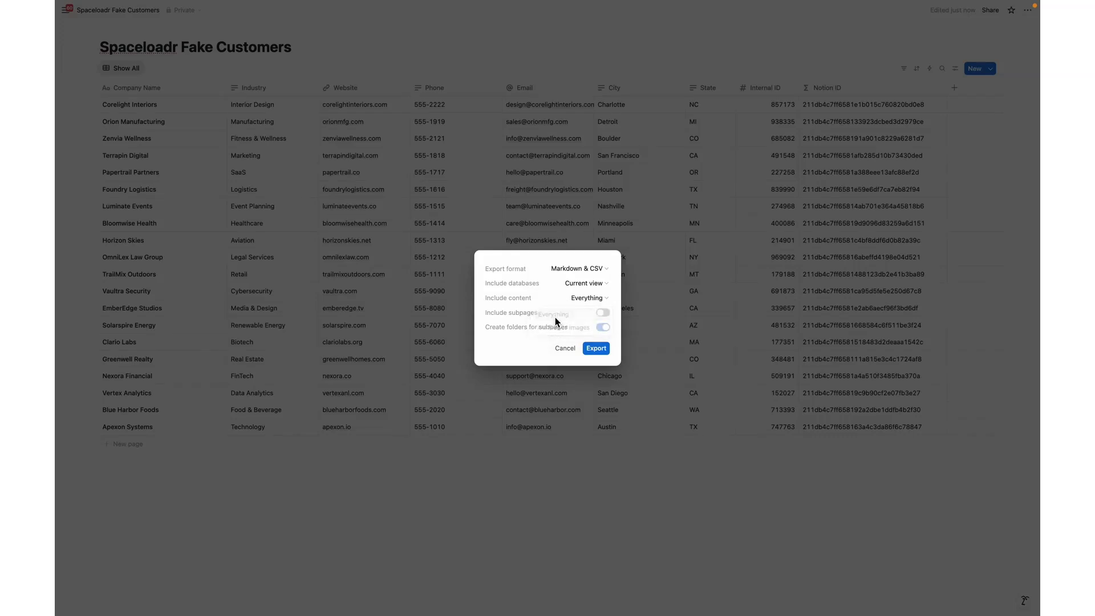
{"action": "left_click", "coordinate": [597, 347]}
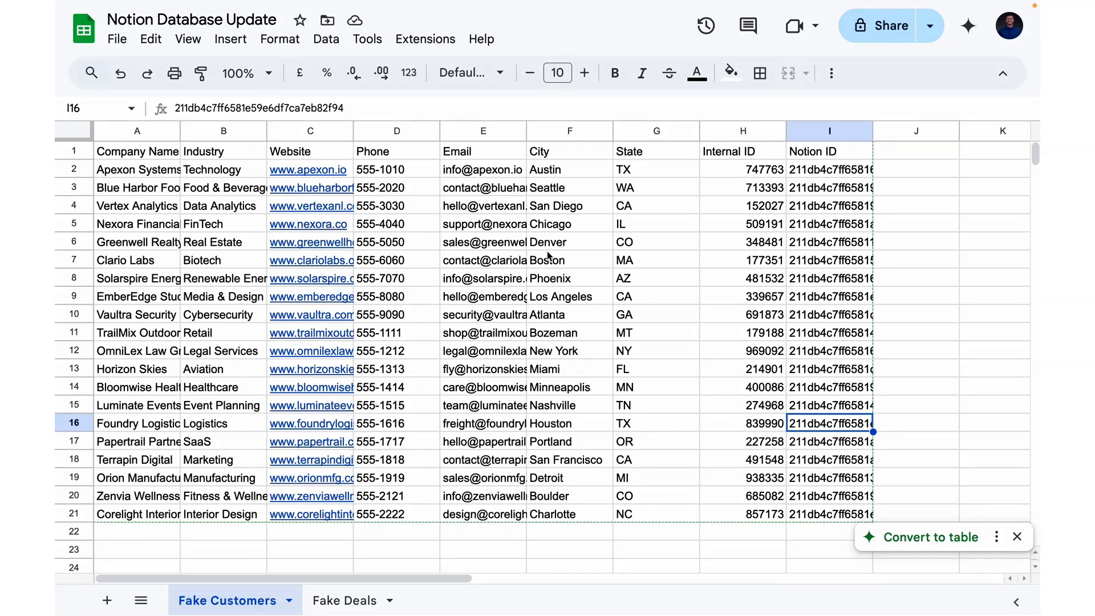
- In Google Sheets, fit the Notion ID column on Fake Customers and the Deal Name column on Fake Deals to their contents
{"action": "double_click", "coordinate": [872, 136]}
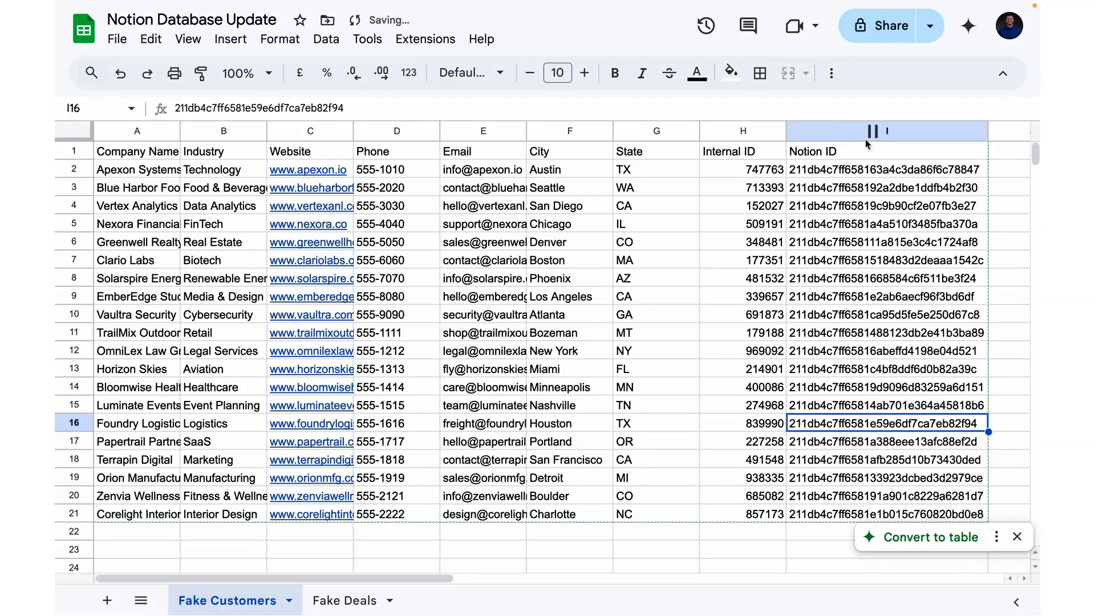
{"action": "left_click", "coordinate": [333, 601]}
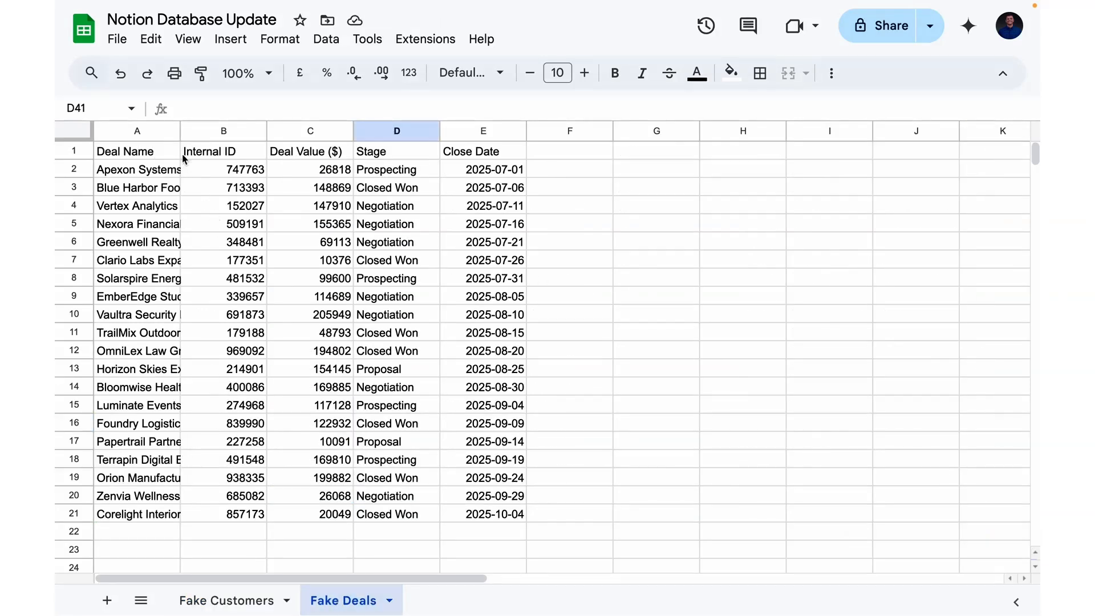
{"action": "double_click", "coordinate": [180, 131]}
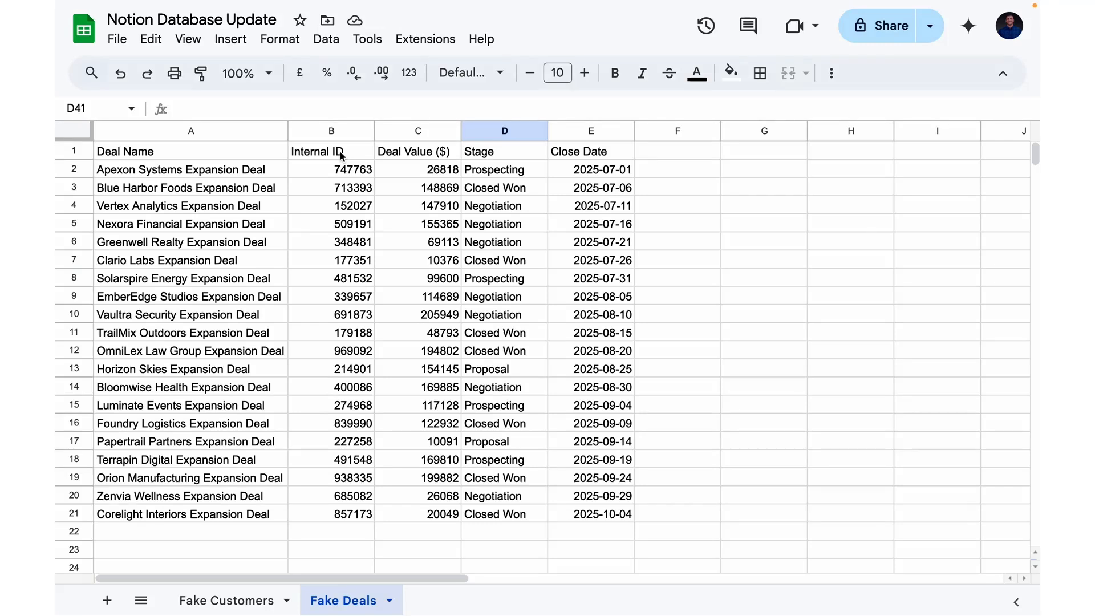
- Add the header "Related Company Notion ID" in cell F1 of the Fake Deals sheet
{"action": "left_click_drag", "start_coordinate": [341, 156], "coordinate": [341, 450]}
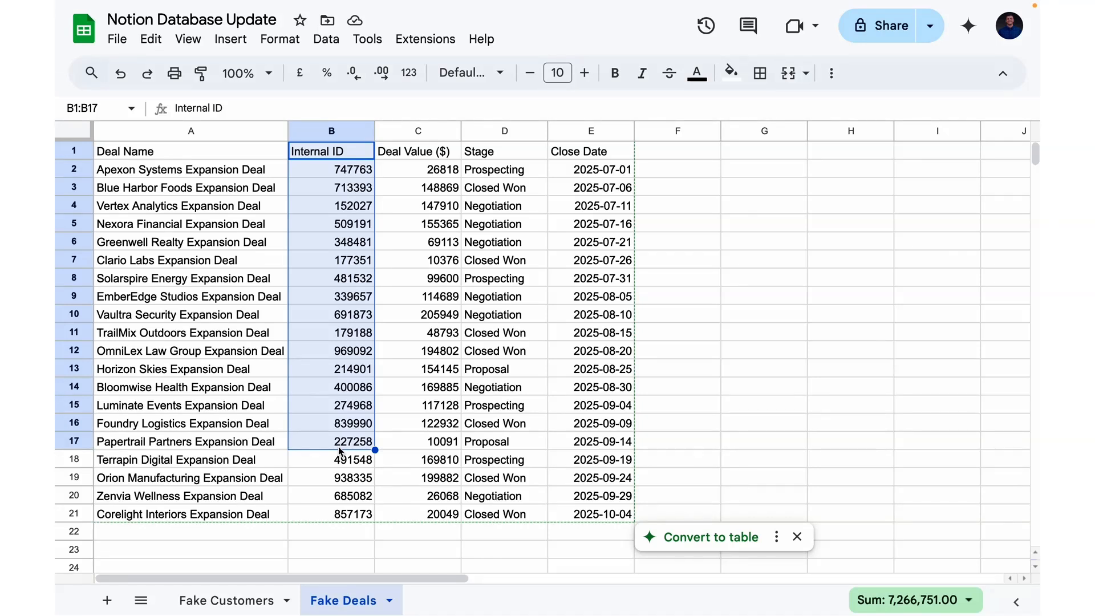
{"action": "left_click", "coordinate": [678, 224]}
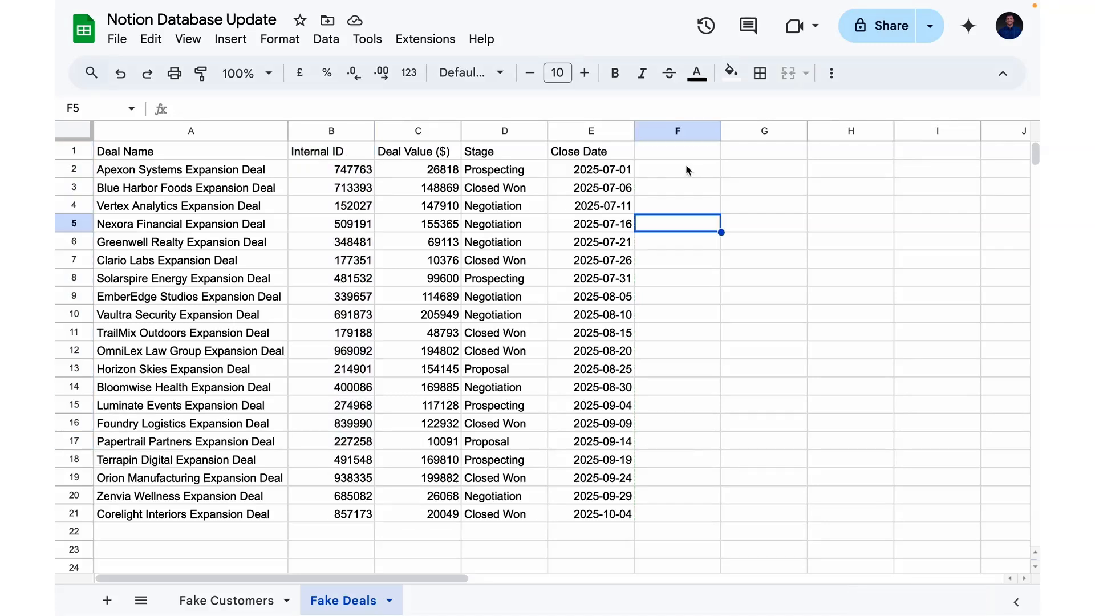
{"action": "left_click", "coordinate": [667, 152]}
{"action": "double_click", "coordinate": [666, 152]}
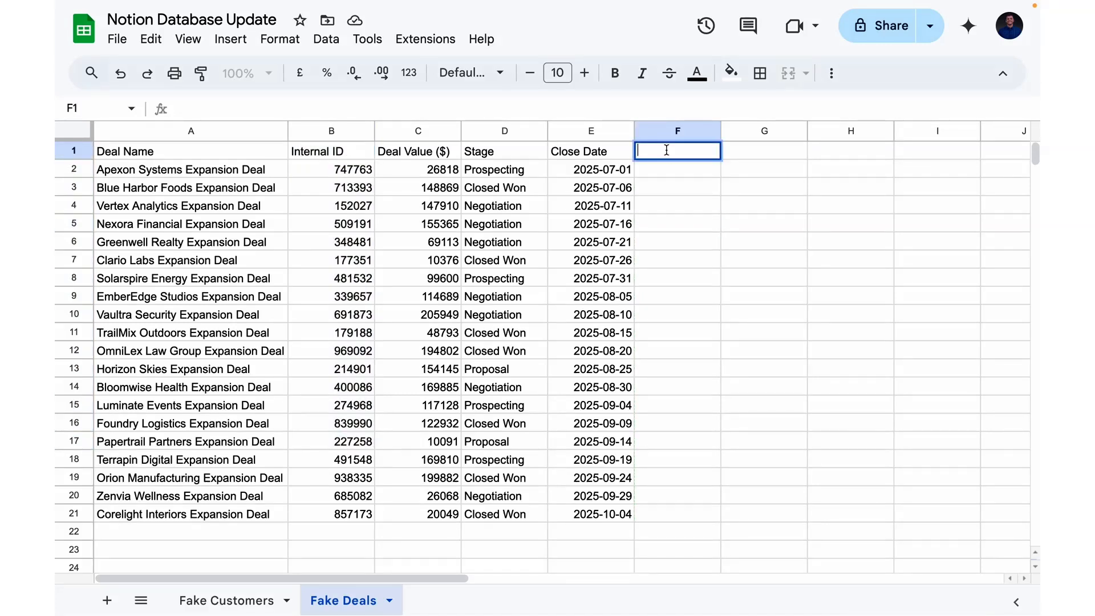
{"action": "type", "text": "Related Company Nao"}
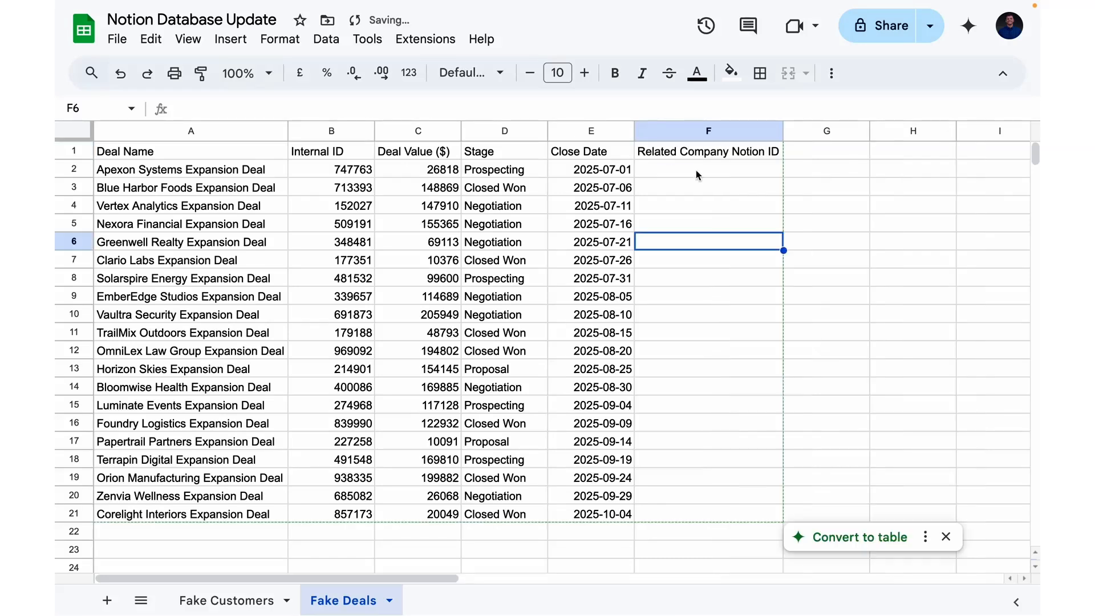
- In F2 of Fake Deals, enter =VLOOKUP(B2,'Fake Customers'!H:I,2,FALSE) to look up the company's Notion ID
{"action": "double_click", "coordinate": [694, 170]}
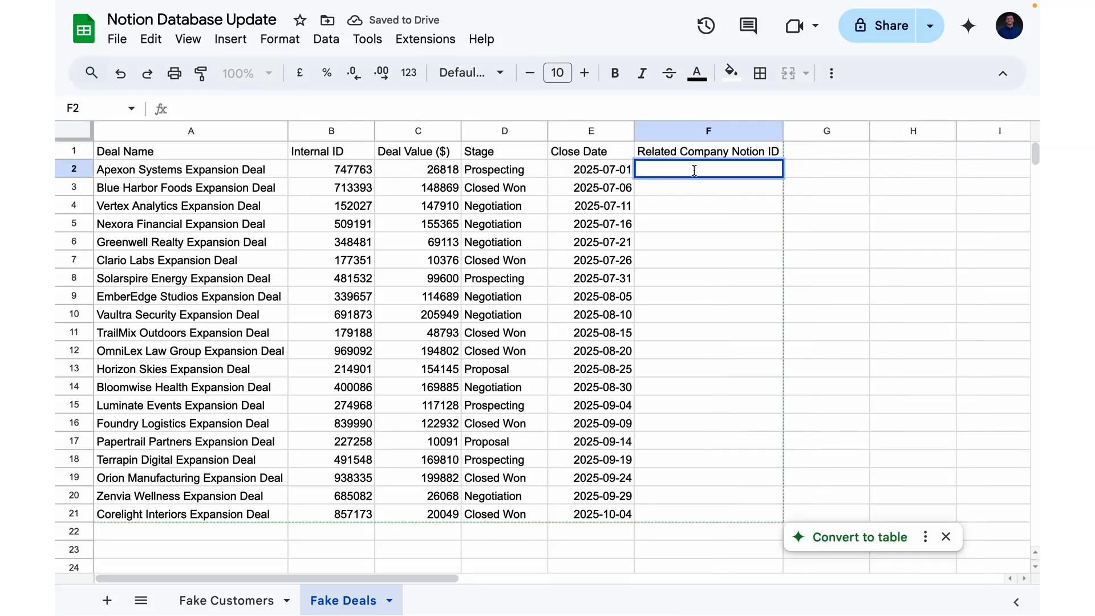
{"action": "type", "text": "=vloo"}
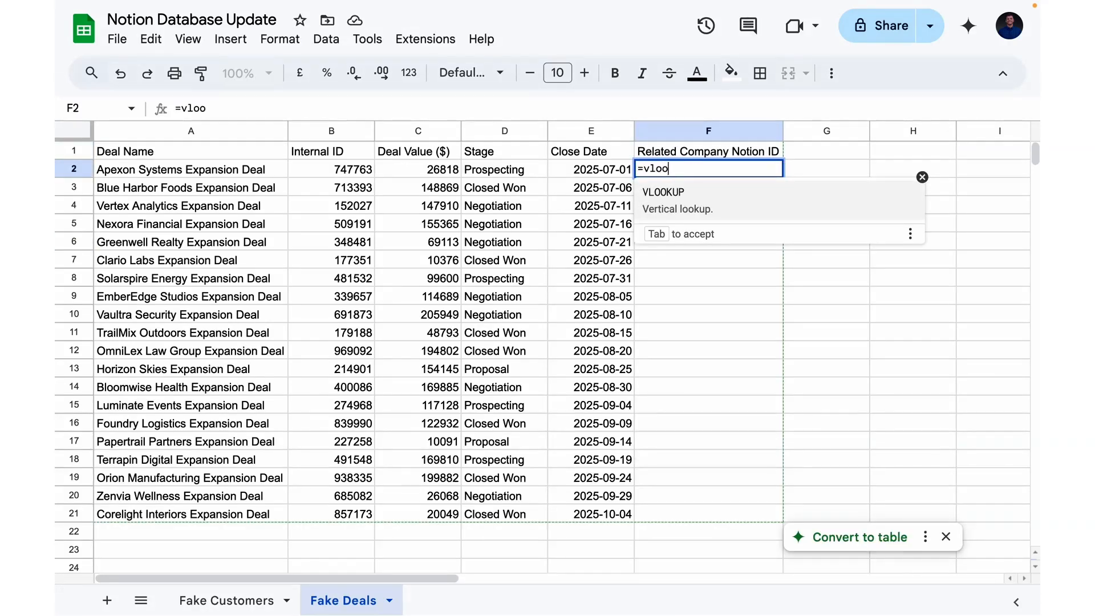
{"action": "key", "text": "Tab"}
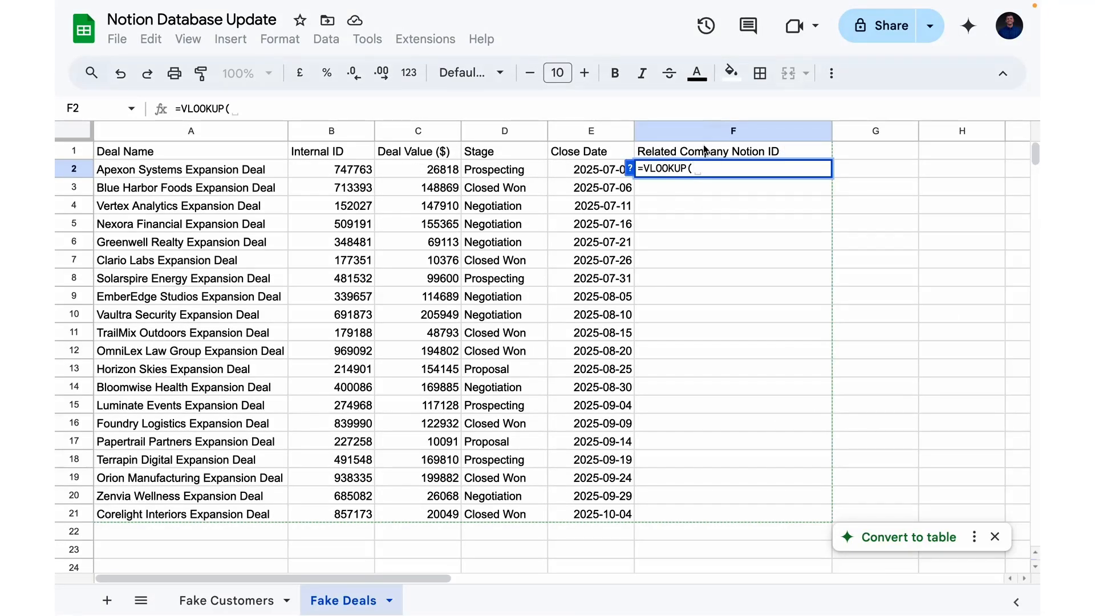
{"action": "left_click", "coordinate": [342, 173]}
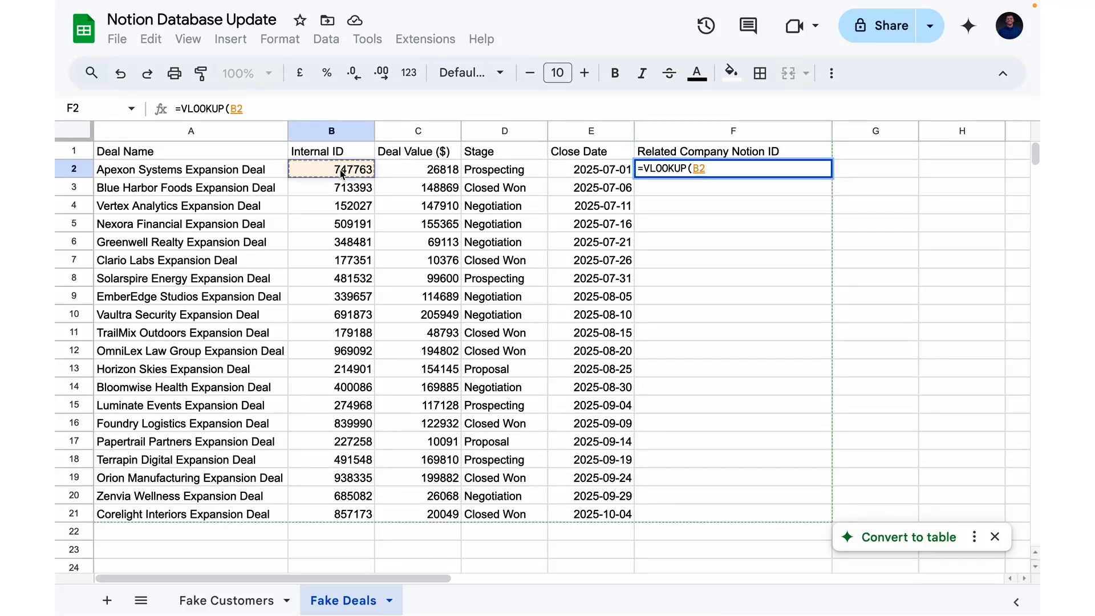
{"action": "type", "text": ","}
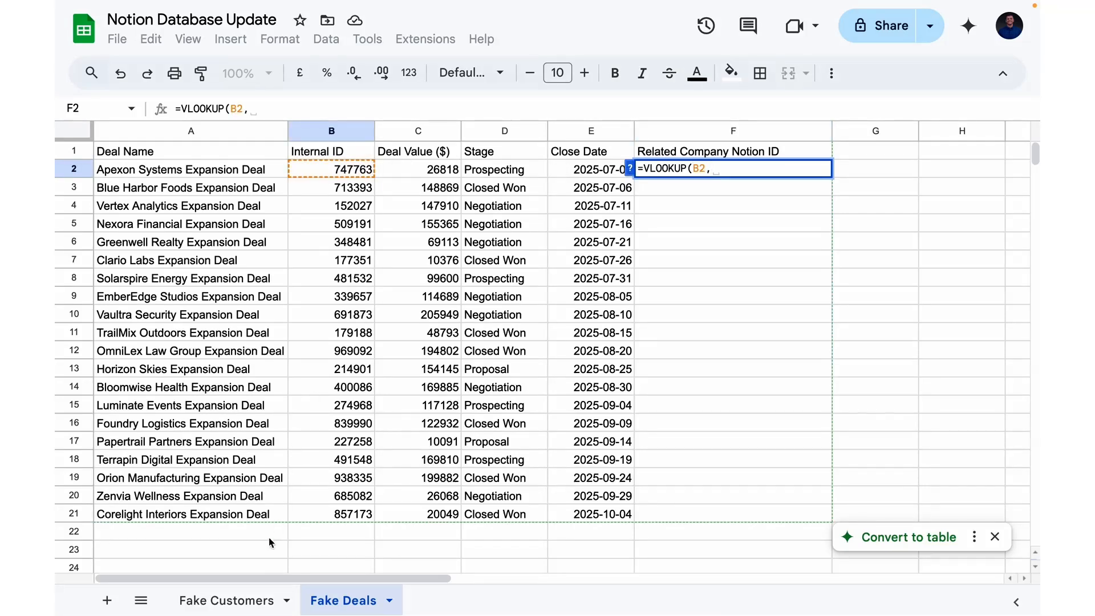
{"action": "left_click", "coordinate": [238, 605]}
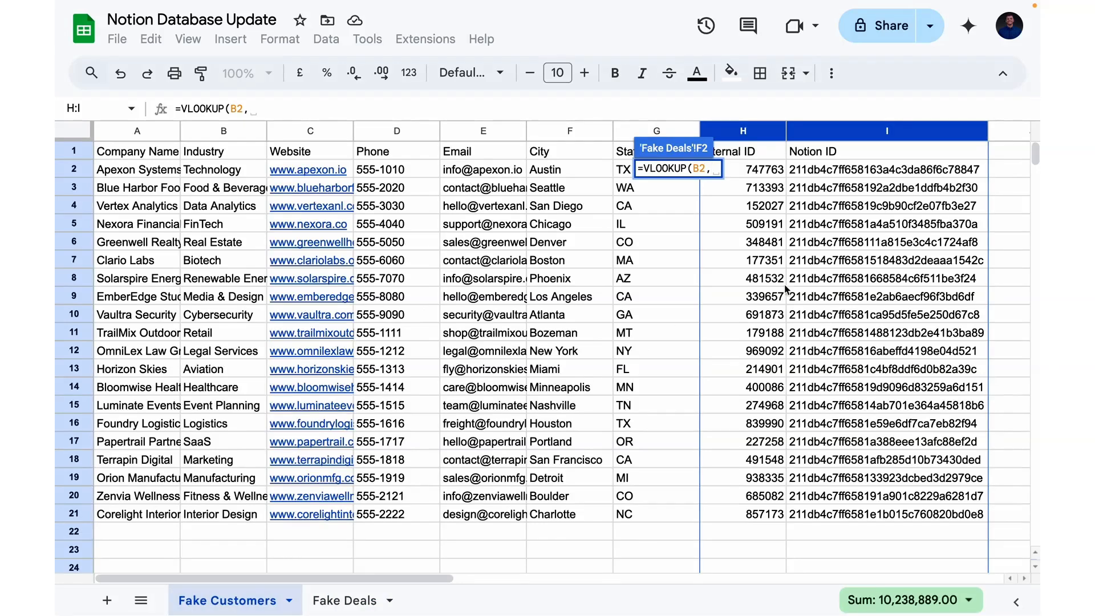
{"action": "left_click_drag", "start_coordinate": [759, 130], "coordinate": [832, 131]}
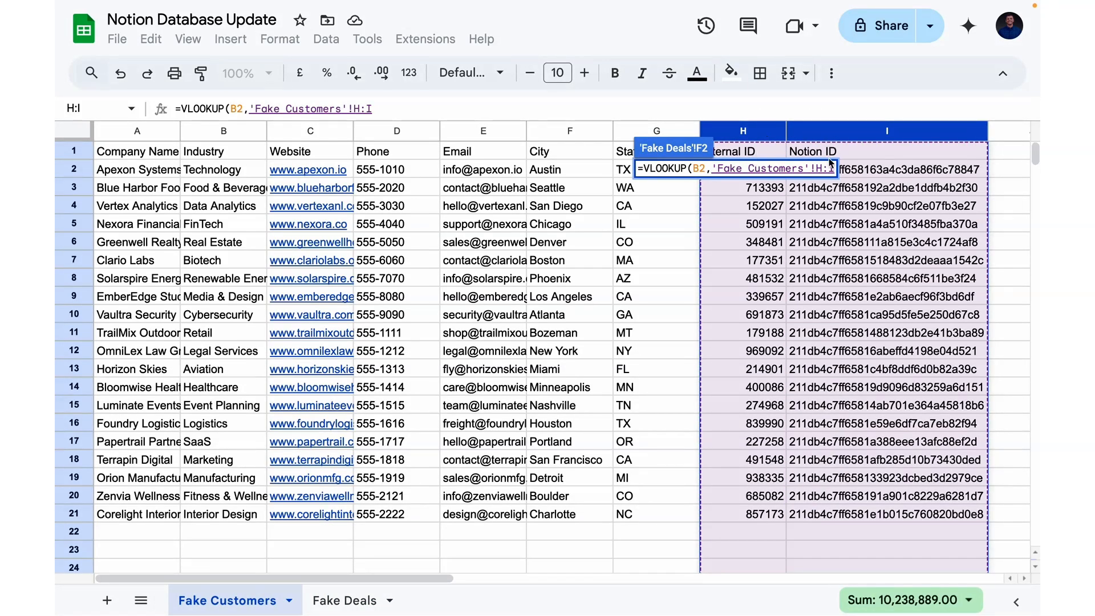
{"action": "type", "text": ","}
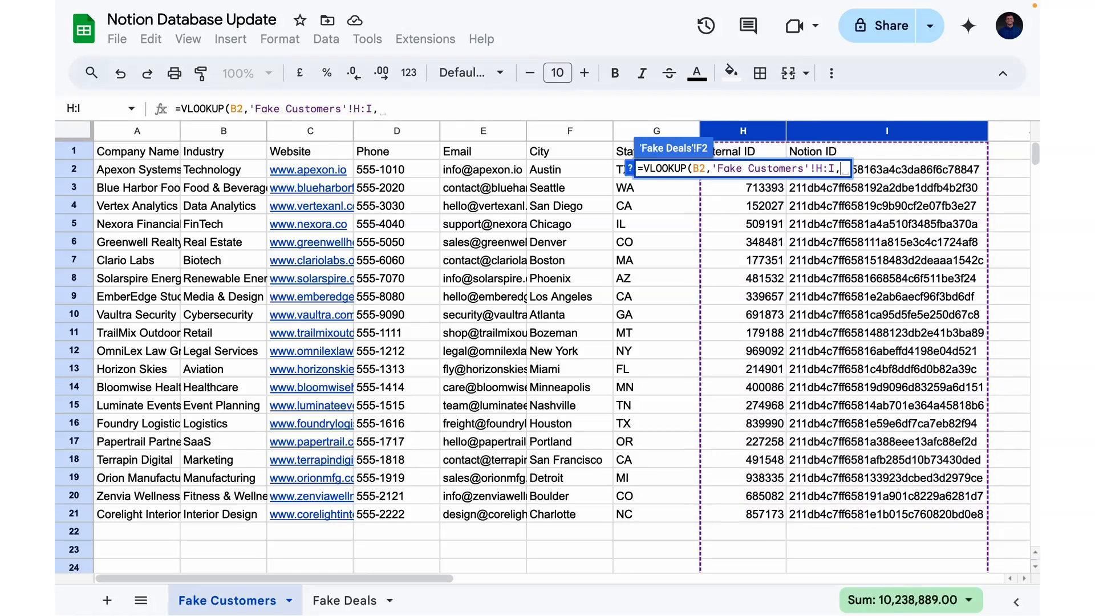
{"action": "type", "text": "2"}
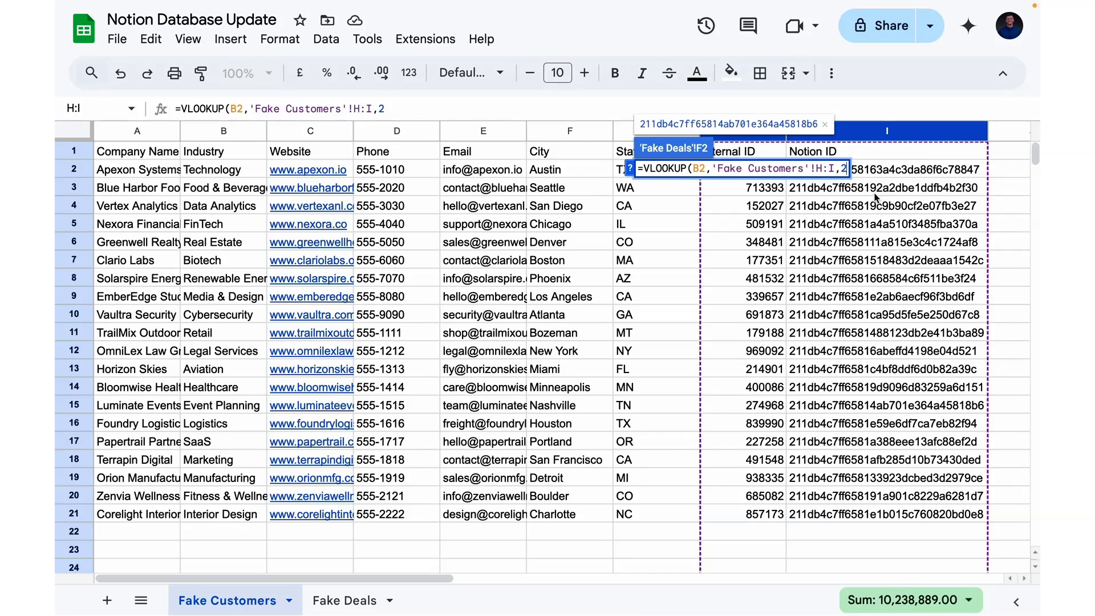
{"action": "type", "text": ","}
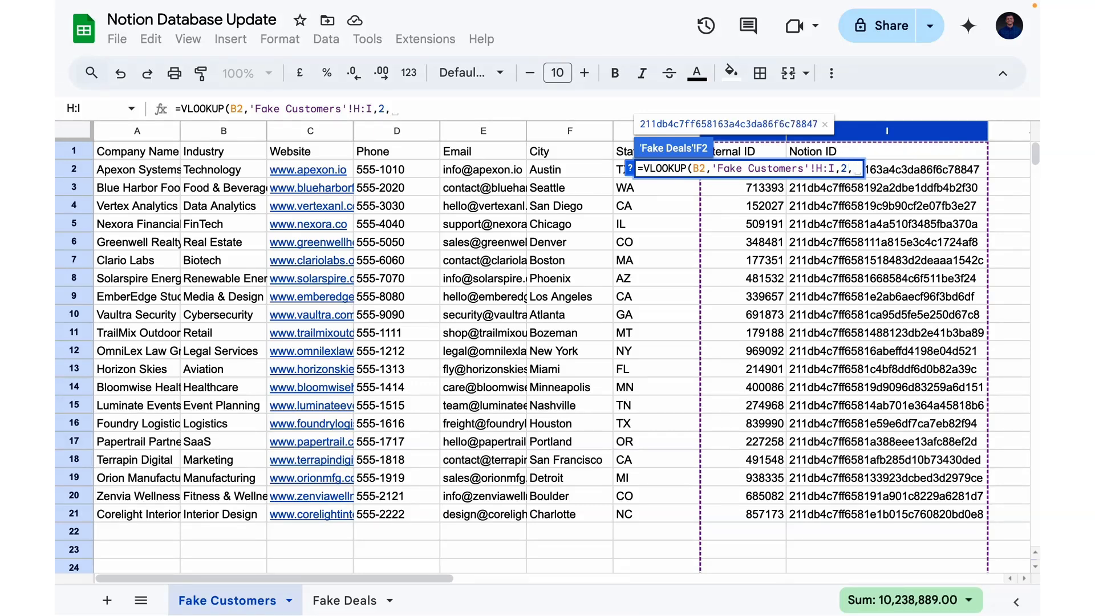
{"action": "type", "text": "FALSE"}
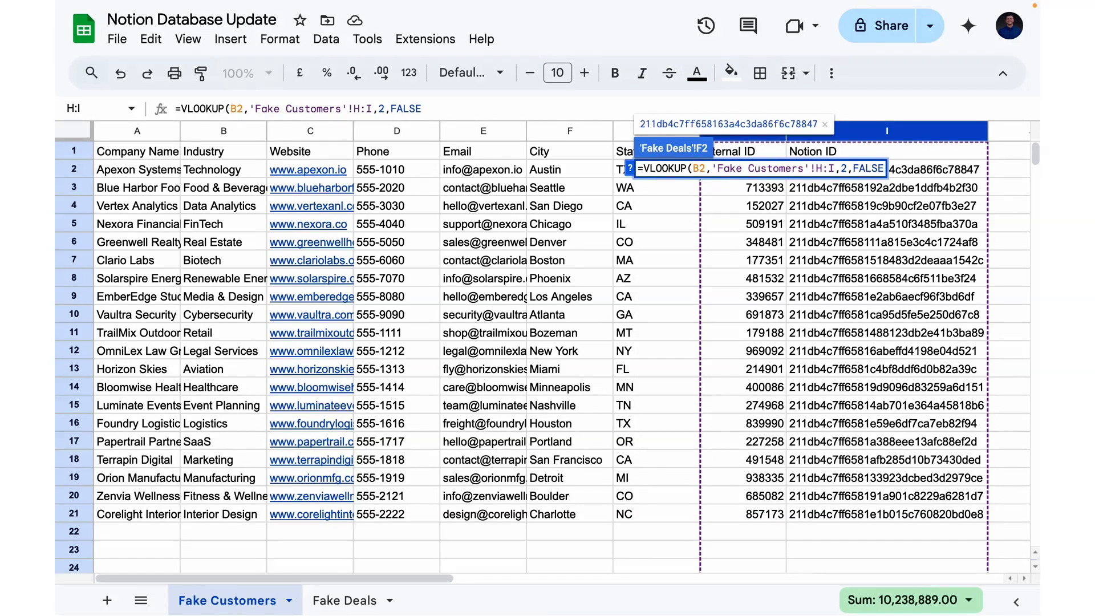
{"action": "type", "text": ")"}
{"action": "key", "text": "Return"}
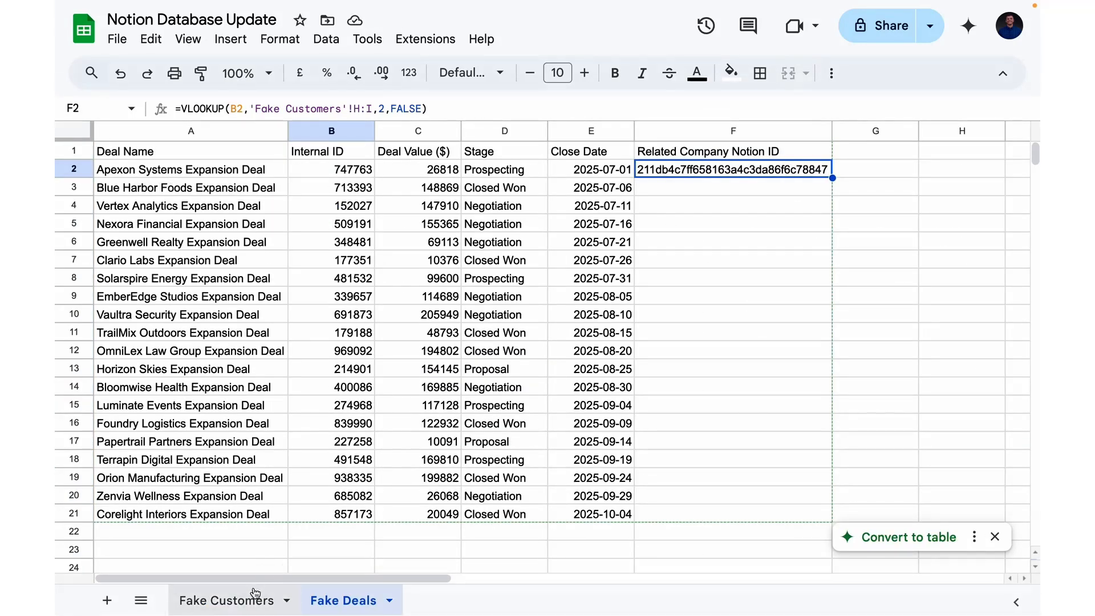
- Check the source columns on Fake Customers, and fill the F2 formula of Fake Deals down to F21
{"action": "left_click", "coordinate": [222, 604]}
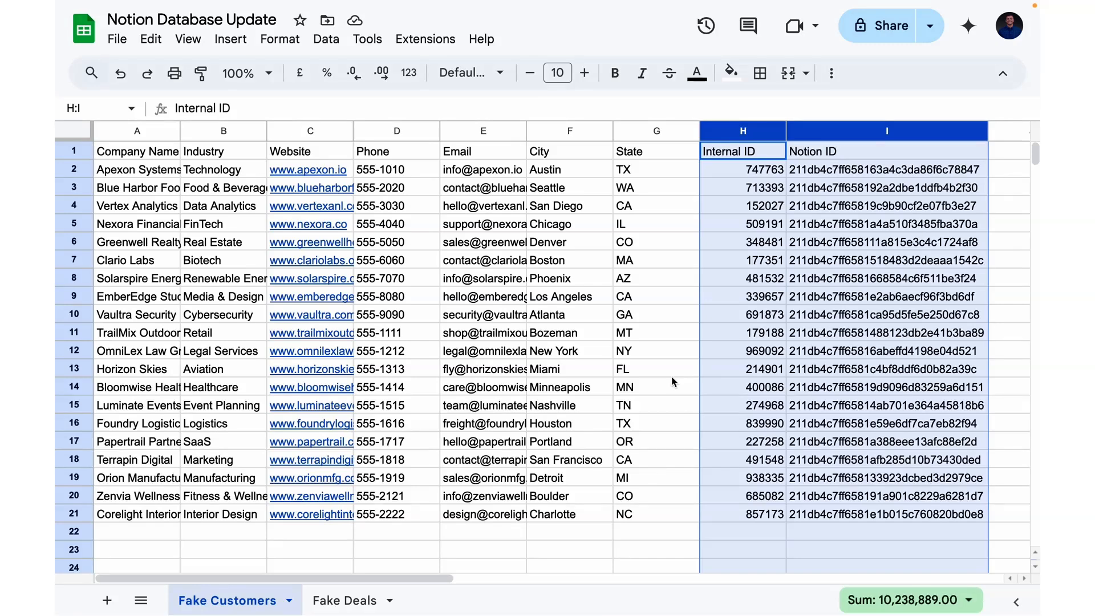
{"action": "left_click", "coordinate": [336, 601]}
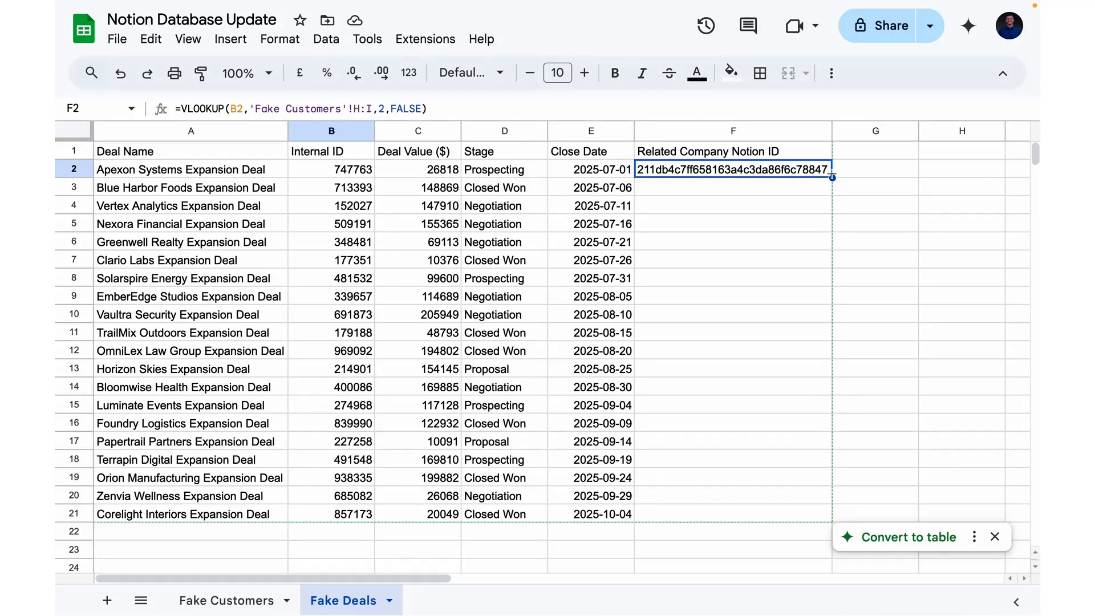
{"action": "left_click_drag", "start_coordinate": [833, 178], "coordinate": [807, 514]}
- Change the header in F1 to "Related Company Notion ID (Formula)"
{"action": "left_click", "coordinate": [777, 149]}
{"action": "type", "text": "(Formula)"}
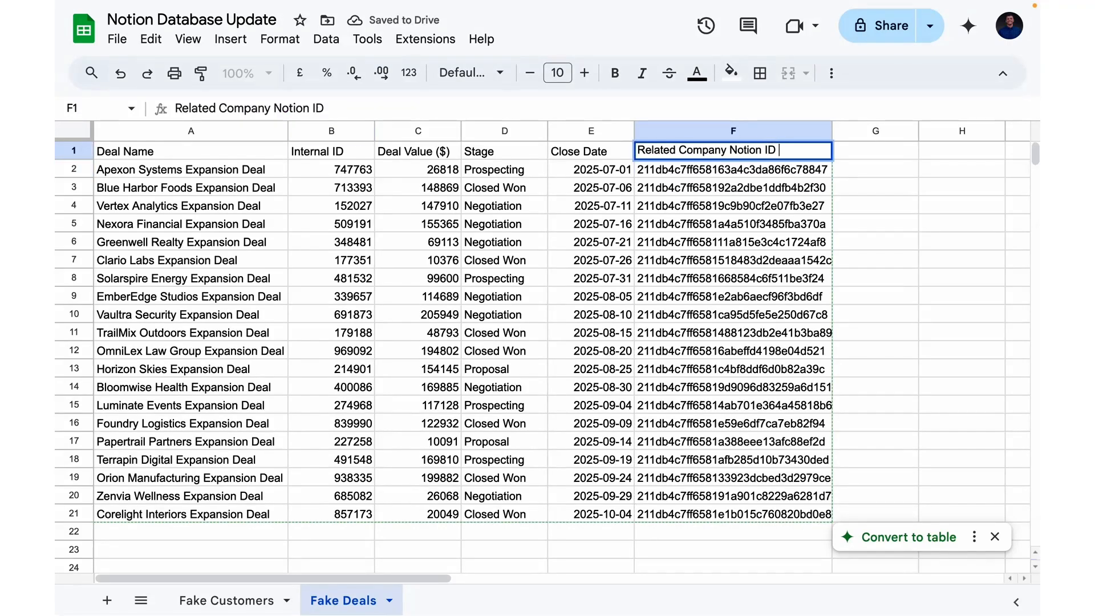
{"action": "left_click", "coordinate": [850, 225]}
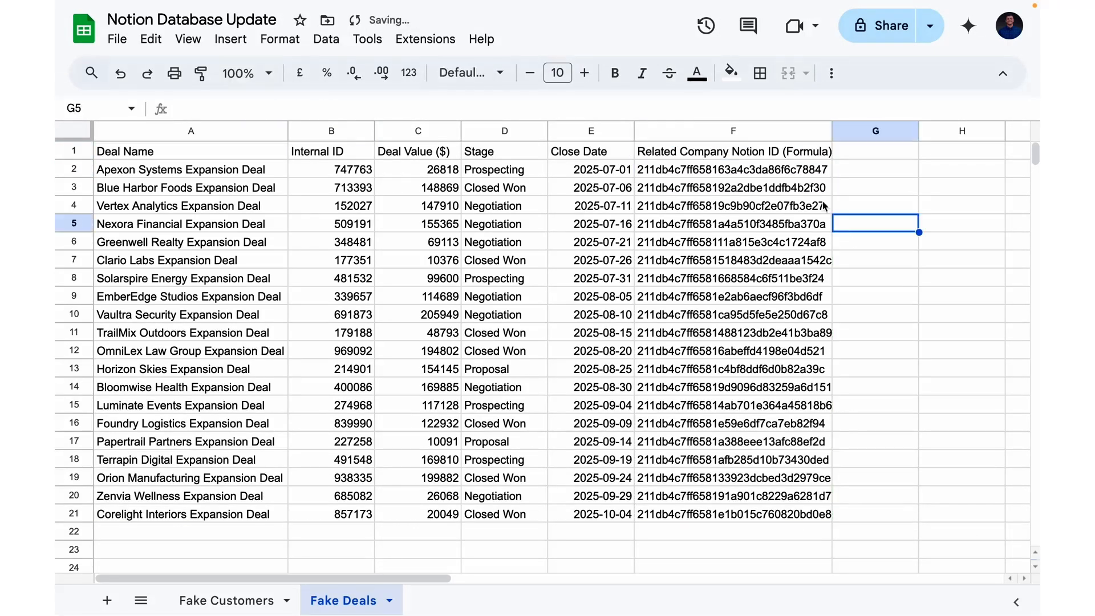
- Copy the F1 header into G1 and fit column G to its contents
{"action": "left_click", "coordinate": [875, 160]}
{"action": "left_click", "coordinate": [757, 154]}
{"action": "key", "text": "ctrl+c"}
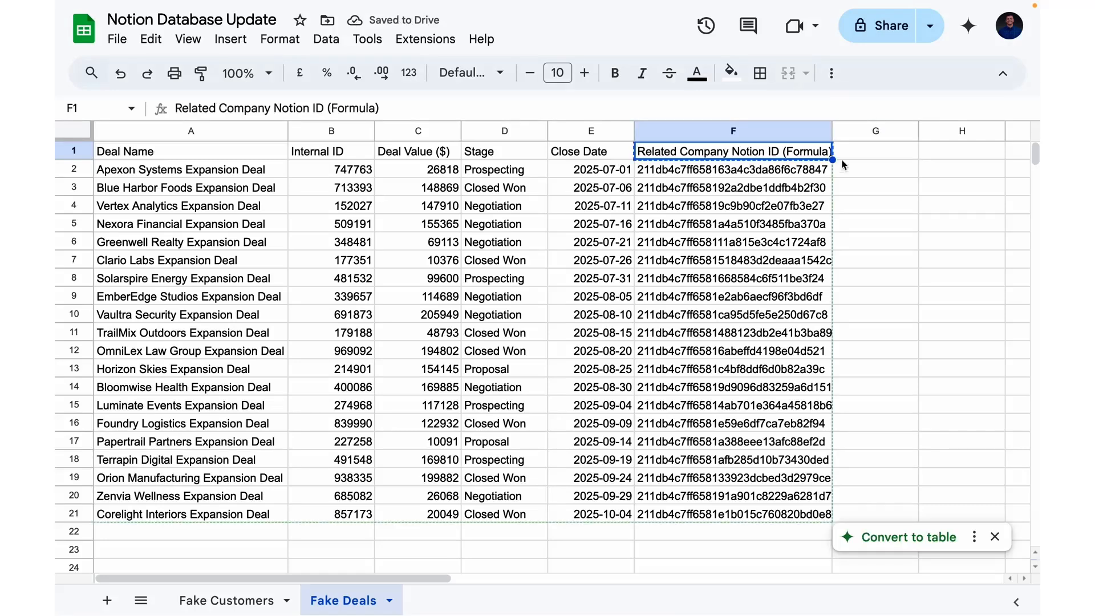
{"action": "left_click", "coordinate": [867, 152]}
{"action": "key", "text": "ctrl+v"}
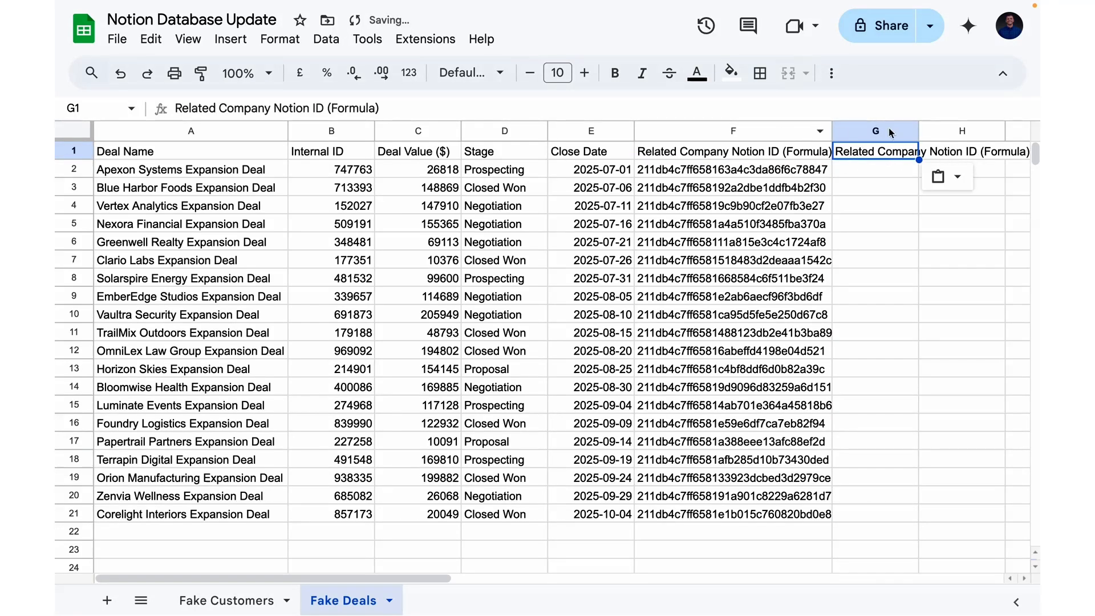
{"action": "double_click", "coordinate": [918, 131]}
{"action": "scroll", "coordinate": [873, 207], "scroll_direction": "right", "scroll_amount": 2}
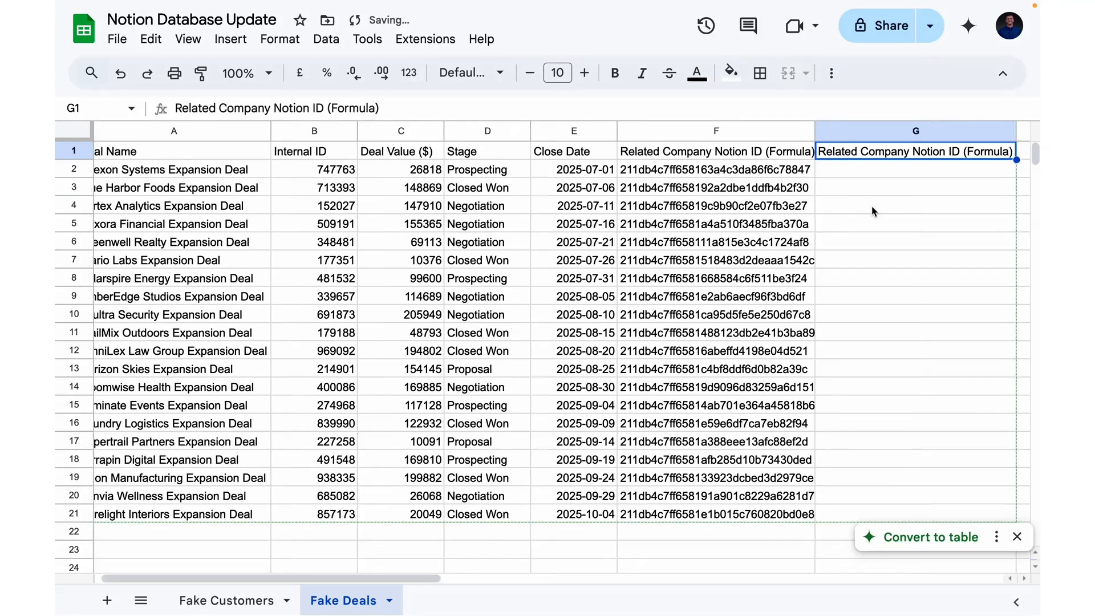
- Change the header in G1 to "Related Company Notion ID (Text)"
{"action": "double_click", "coordinate": [970, 152]}
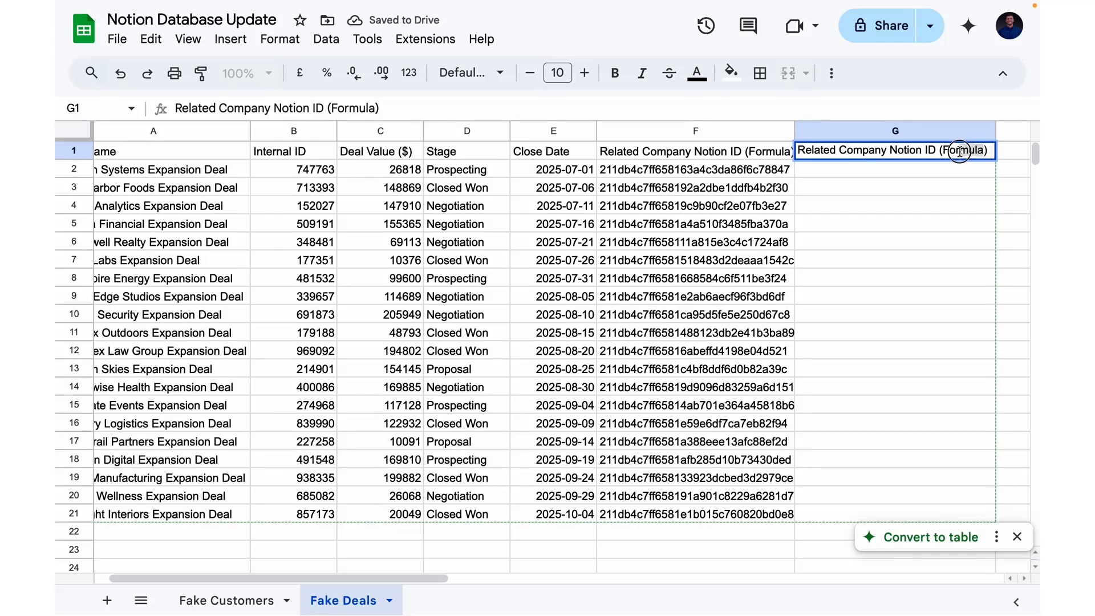
{"action": "key", "text": "BackSpace"}
{"action": "key", "text": "BackSpace"}
{"action": "key", "text": "BackSpace"}
{"action": "key", "text": "BackSpace"}
{"action": "key", "text": "BackSpace"}
{"action": "key", "text": "BackSpace"}
{"action": "key", "text": "BackSpace"}
{"action": "type", "text": "Text"}
{"action": "left_click", "coordinate": [899, 243]}
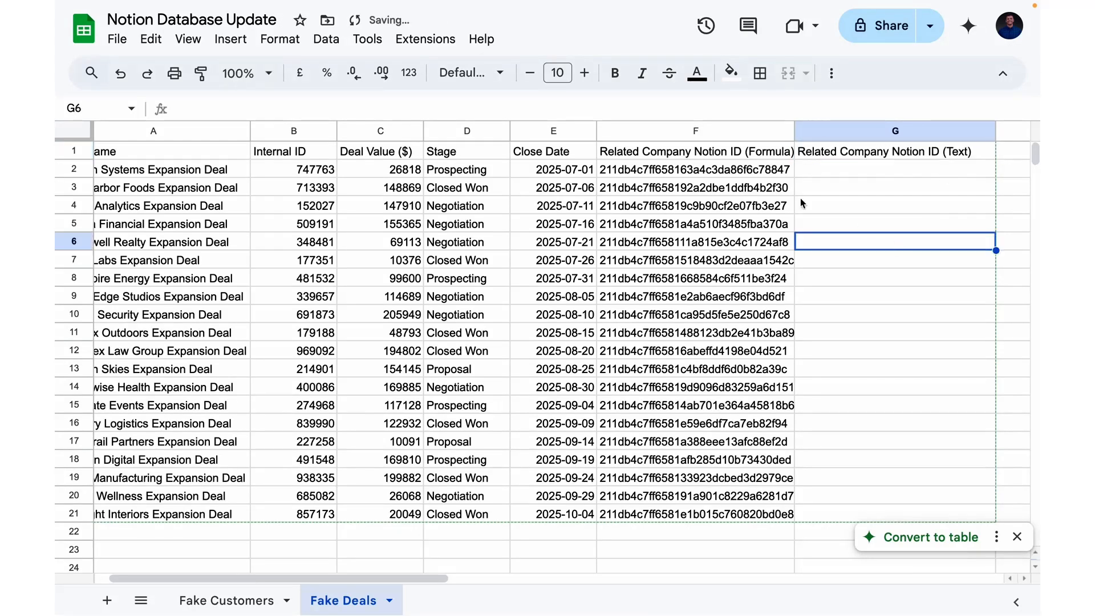
- Copy the formula results in F2:F21 and paste them as values only into column G, starting at G2
{"action": "left_click_drag", "start_coordinate": [696, 169], "coordinate": [692, 508]}
{"action": "key", "text": "super+c"}
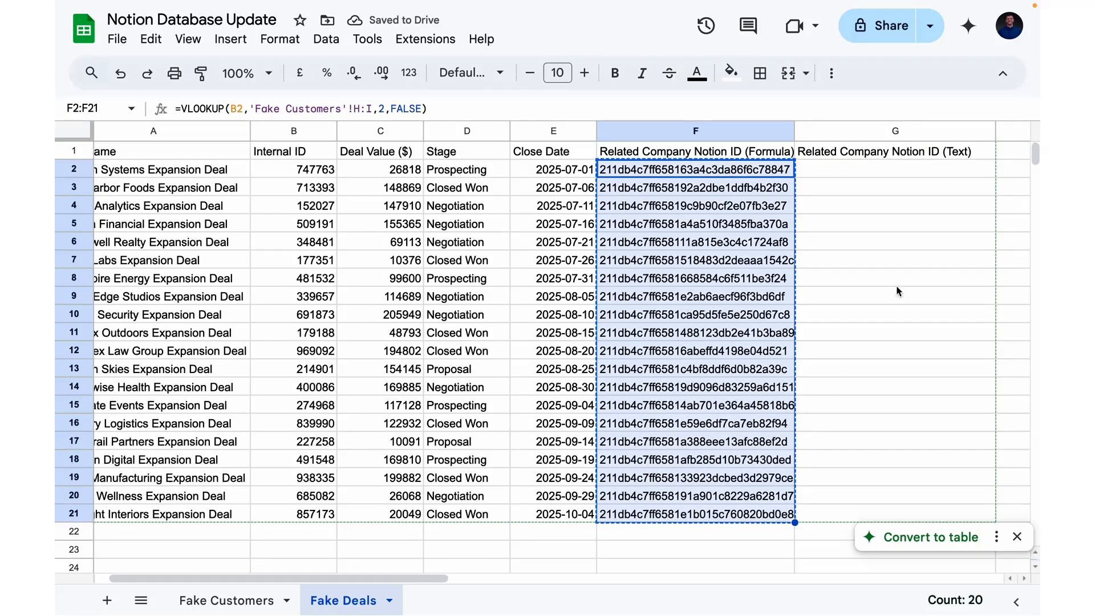
{"action": "left_click", "coordinate": [858, 172]}
{"action": "right_click", "coordinate": [851, 174]}
{"action": "mouse_move", "coordinate": [871, 184]}
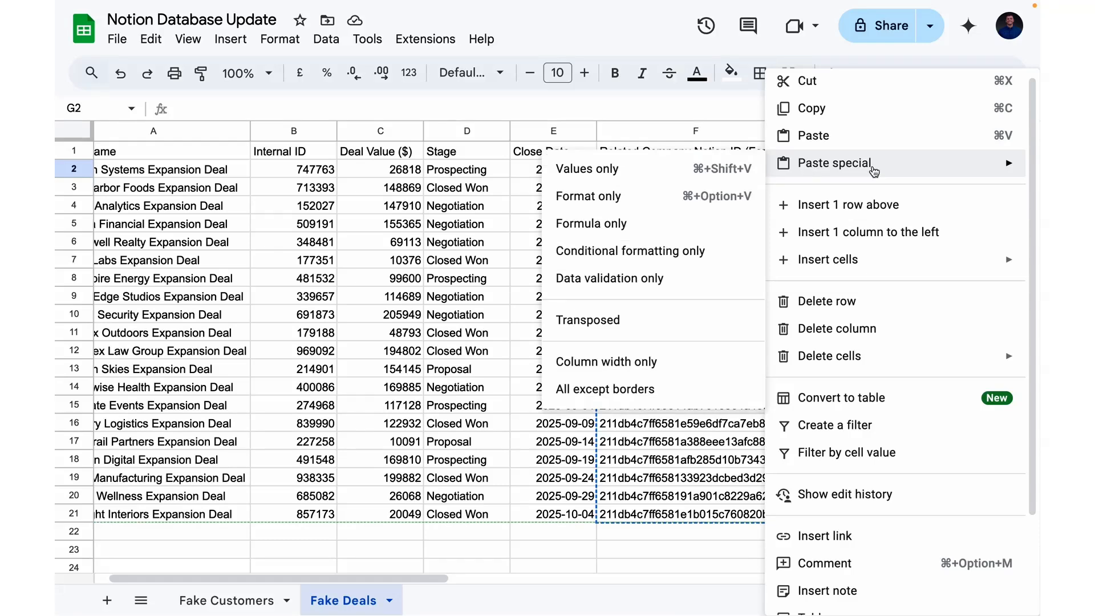
{"action": "left_click", "coordinate": [675, 173]}
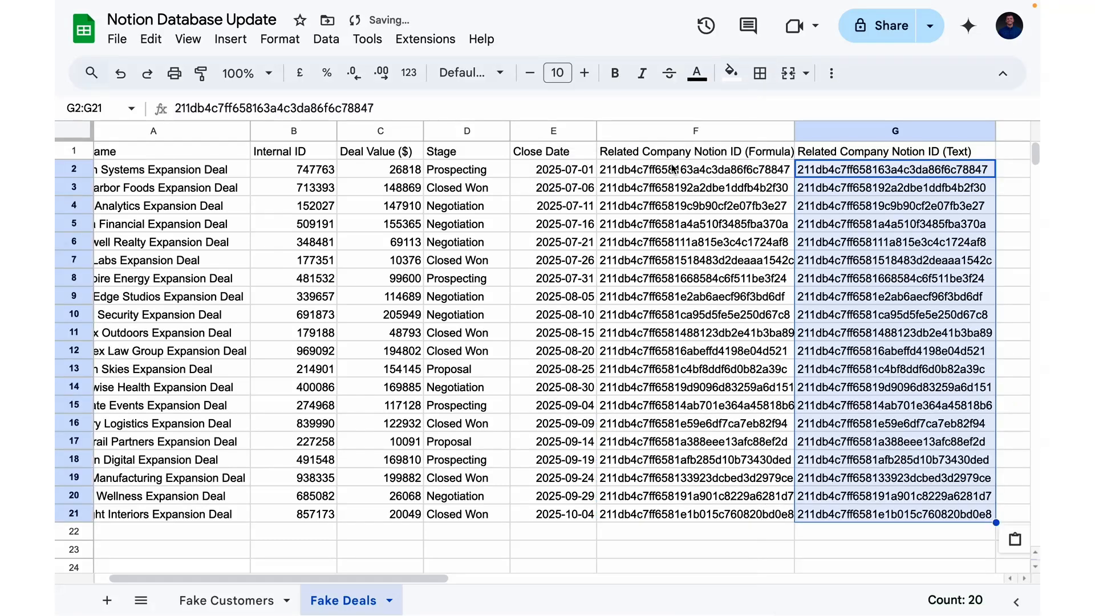
- Compare the contents of G2 with the formula in F2, and open the spreadsheet's file commands
{"action": "left_click", "coordinate": [829, 196]}
{"action": "left_click", "coordinate": [833, 170]}
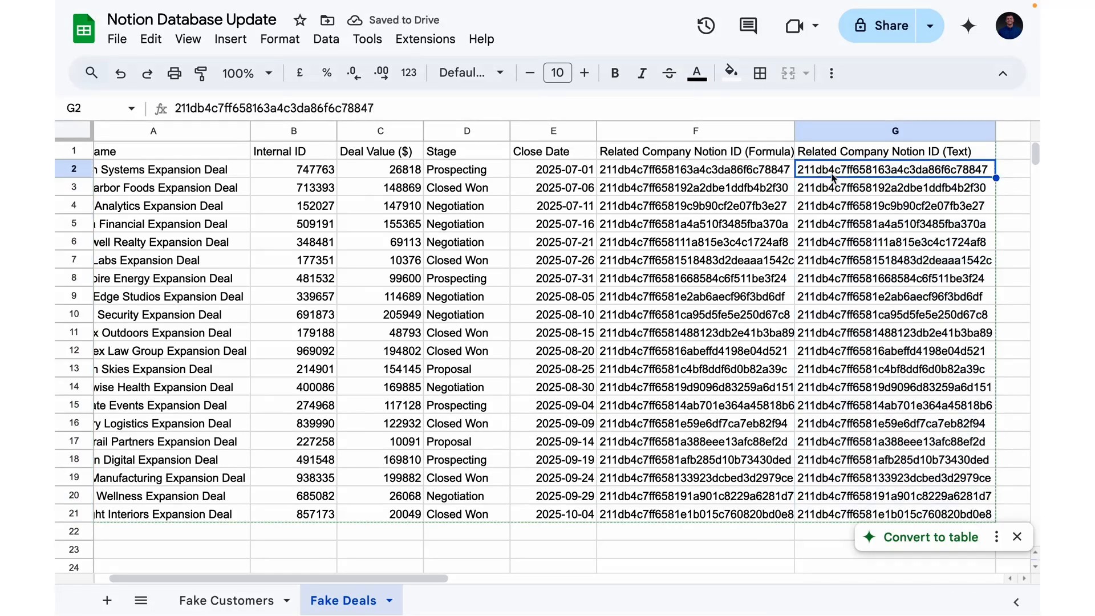
{"action": "left_click", "coordinate": [723, 172]}
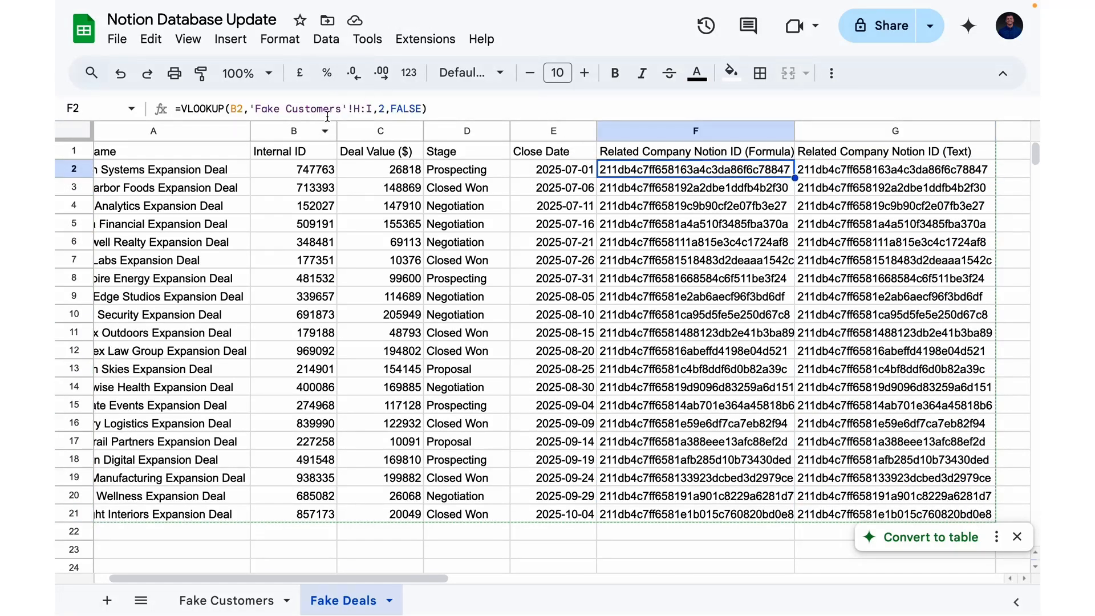
{"action": "scroll", "coordinate": [595, 218], "scroll_direction": "left", "scroll_amount": 2}
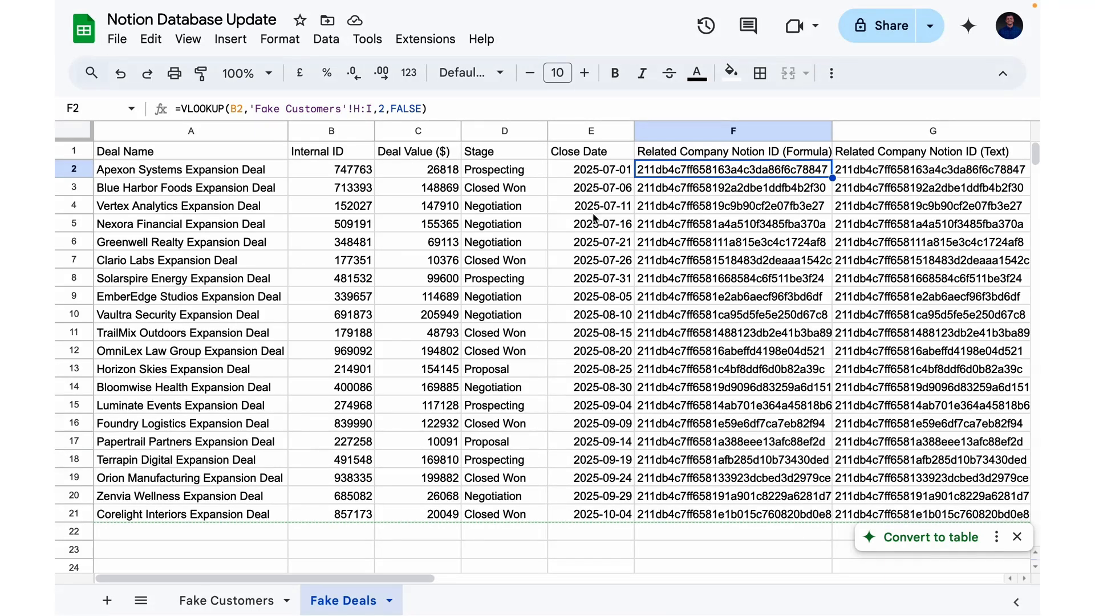
{"action": "left_click", "coordinate": [116, 40]}
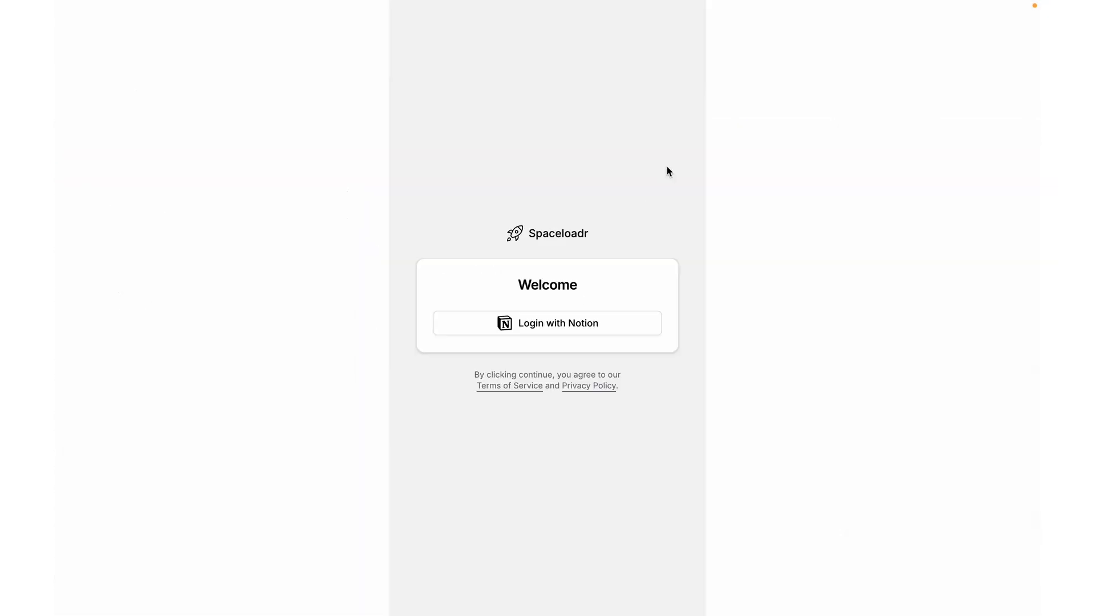
- In Spaceloadr, log in with Notion and allow access to the private pages Spaceloadr Fake Deals and Spaceloadr Fake Customers
{"action": "left_click", "coordinate": [601, 324]}
{"action": "left_click", "coordinate": [604, 295]}
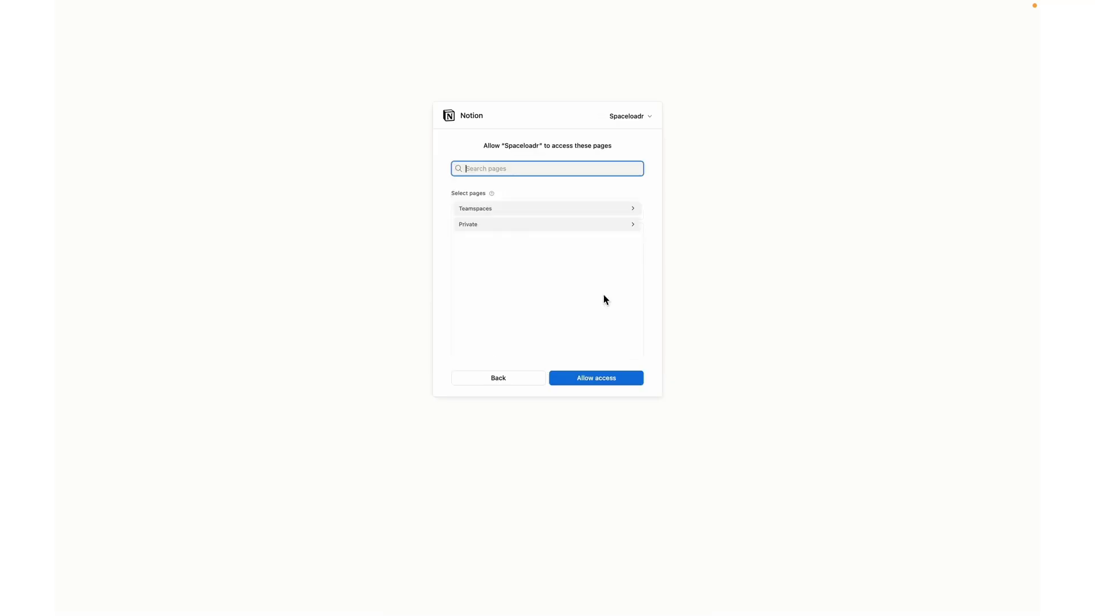
{"action": "left_click", "coordinate": [534, 226]}
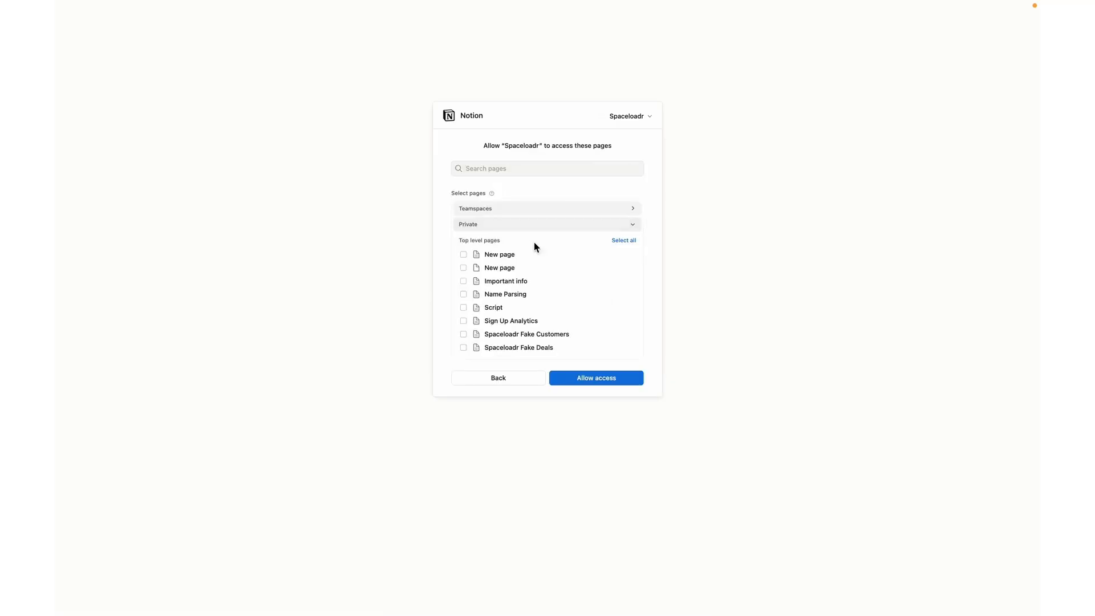
{"action": "left_click", "coordinate": [464, 349]}
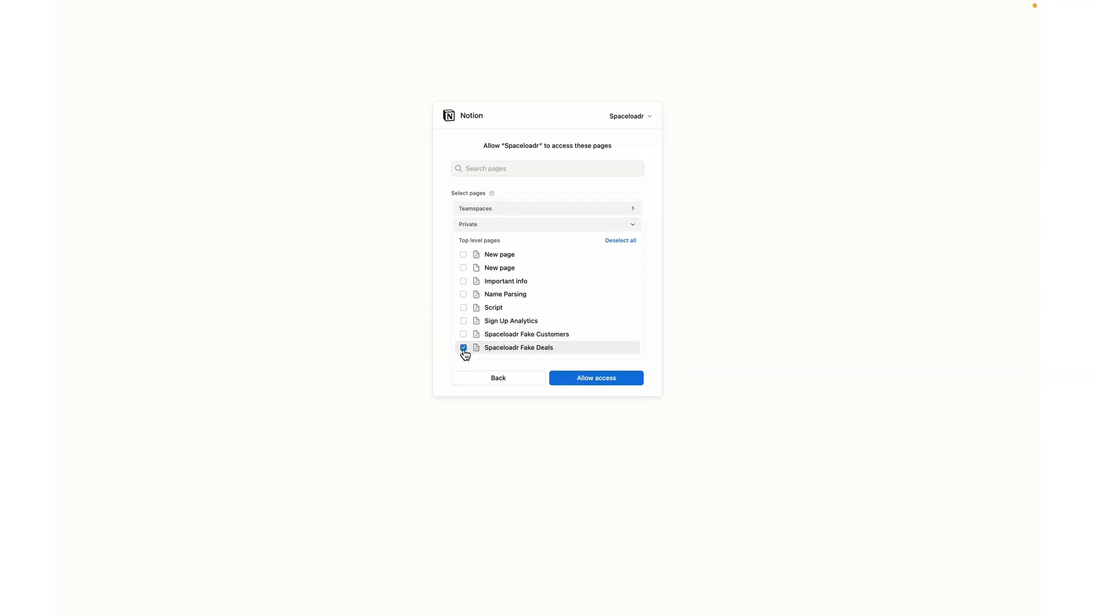
{"action": "left_click", "coordinate": [464, 335]}
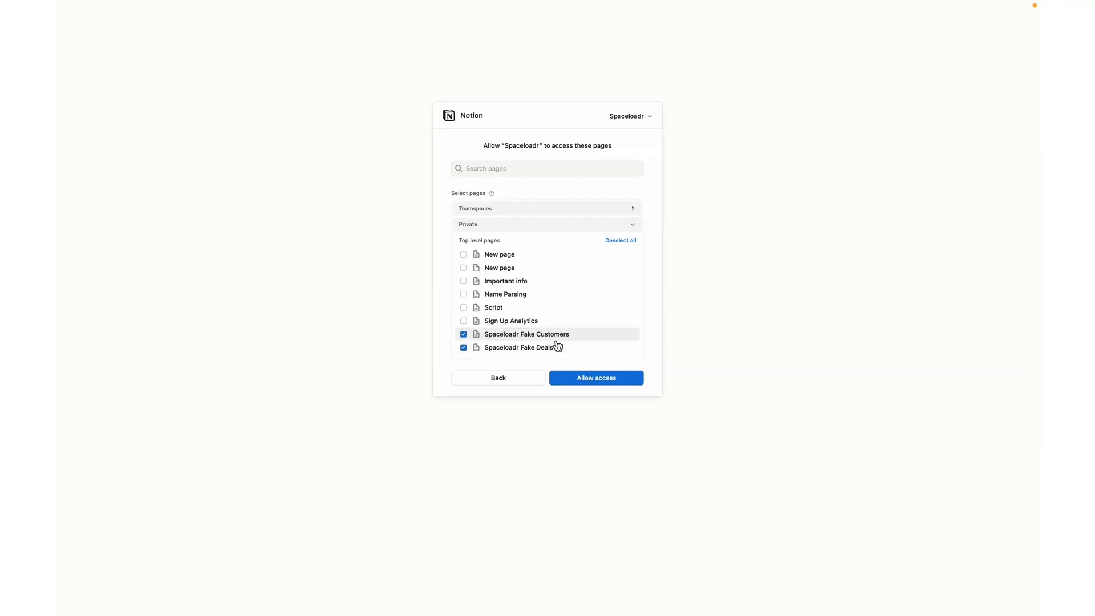
{"action": "left_click", "coordinate": [598, 378]}
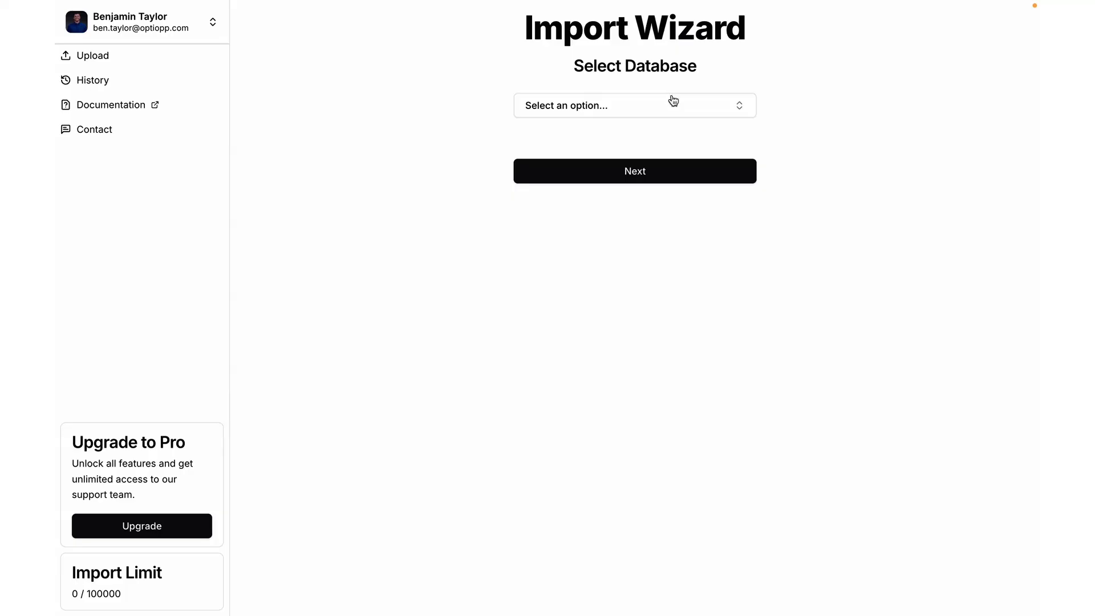
- Choose Spaceloadr Fake Deals as the target database in the Import Wizard
{"action": "left_click", "coordinate": [606, 109]}
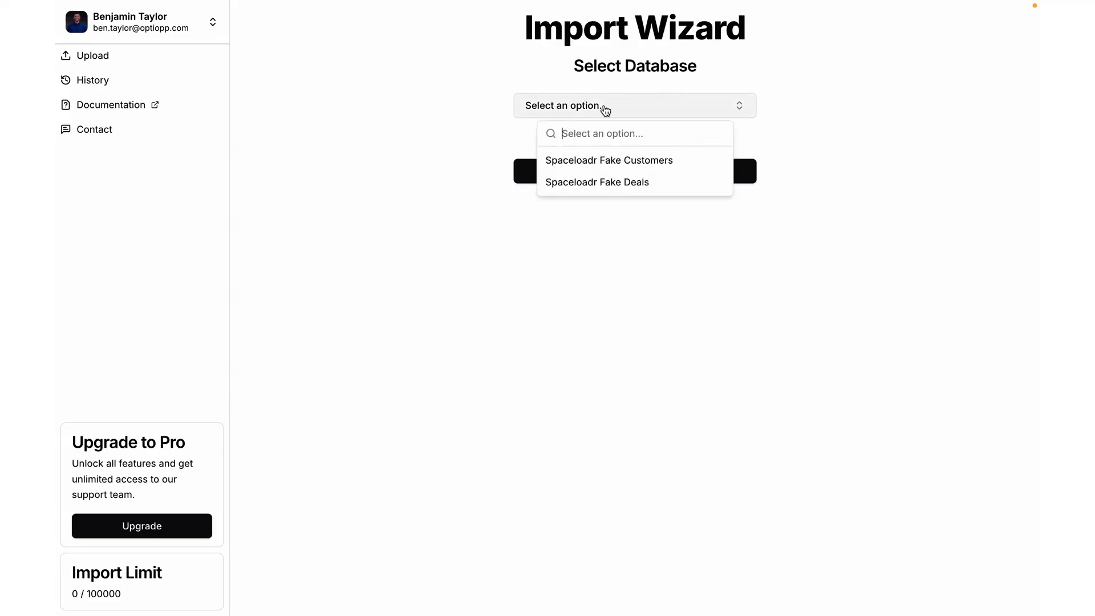
{"action": "left_click", "coordinate": [633, 185]}
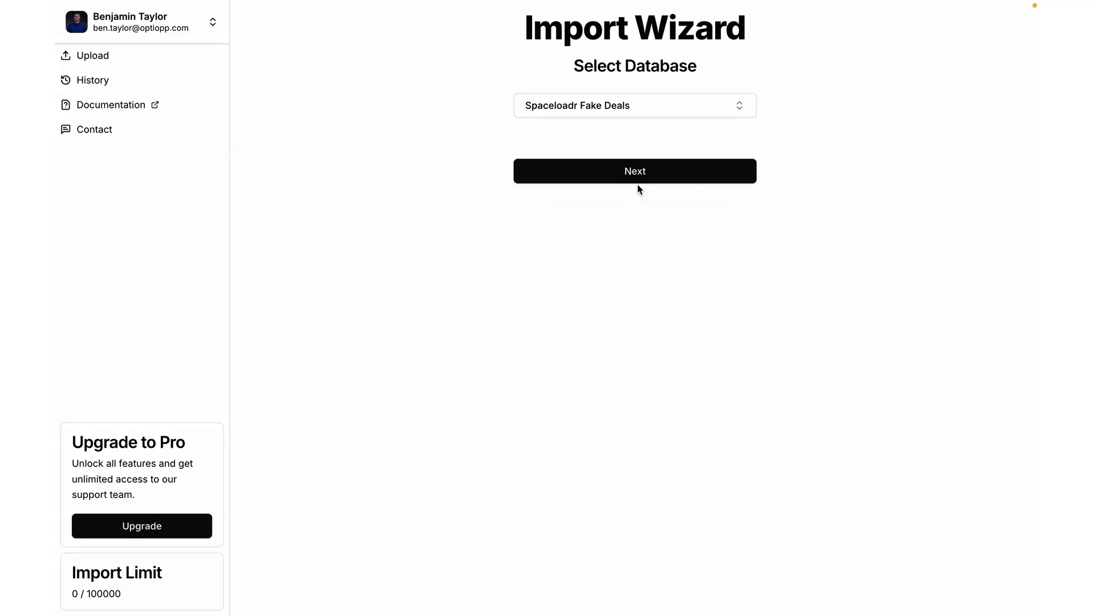
- Upload the deals CSV file for the selected database and continue to the property mapping
{"action": "left_click", "coordinate": [632, 171]}
{"action": "left_click", "coordinate": [597, 123]}
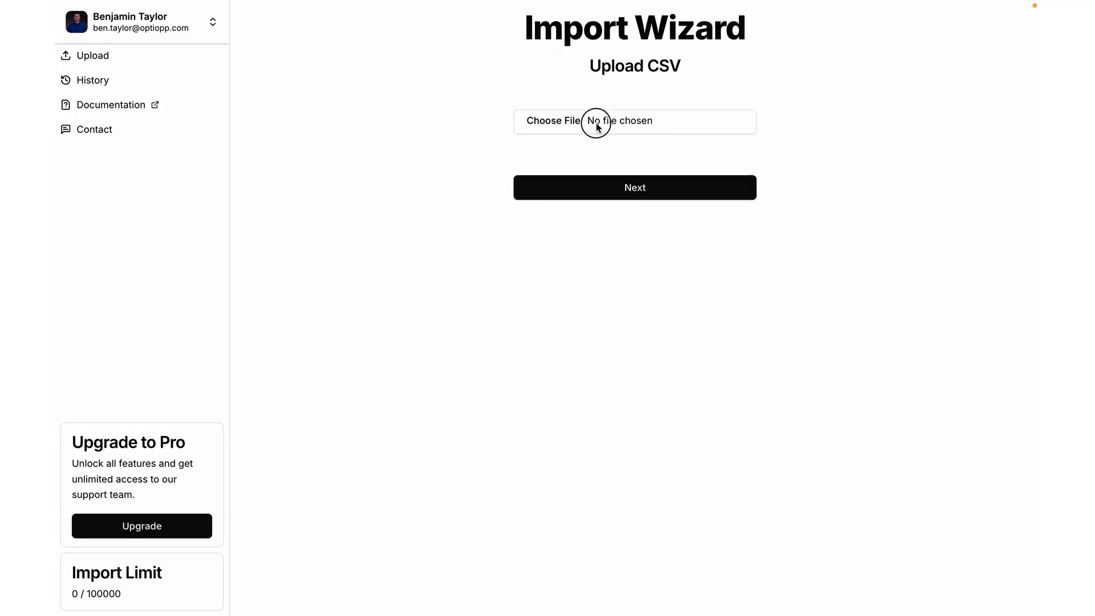
{"action": "left_click", "coordinate": [683, 192]}
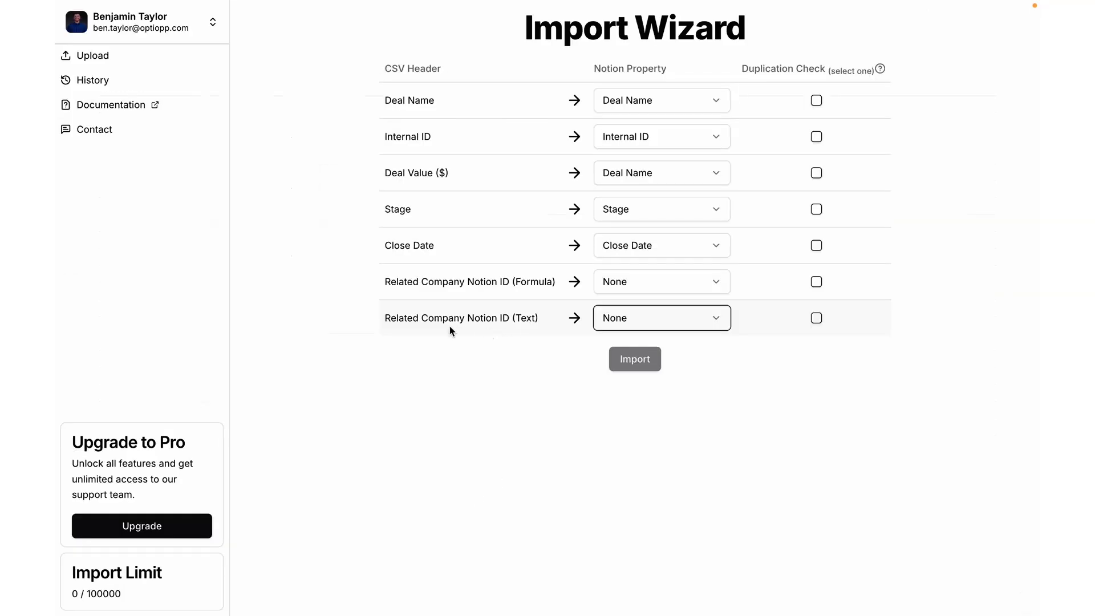
- Map Related Company Notion ID (Text) to Spaceloadr Fake Customers, use Deal Name for the duplication check, and start the import
{"action": "left_click", "coordinate": [672, 320]}
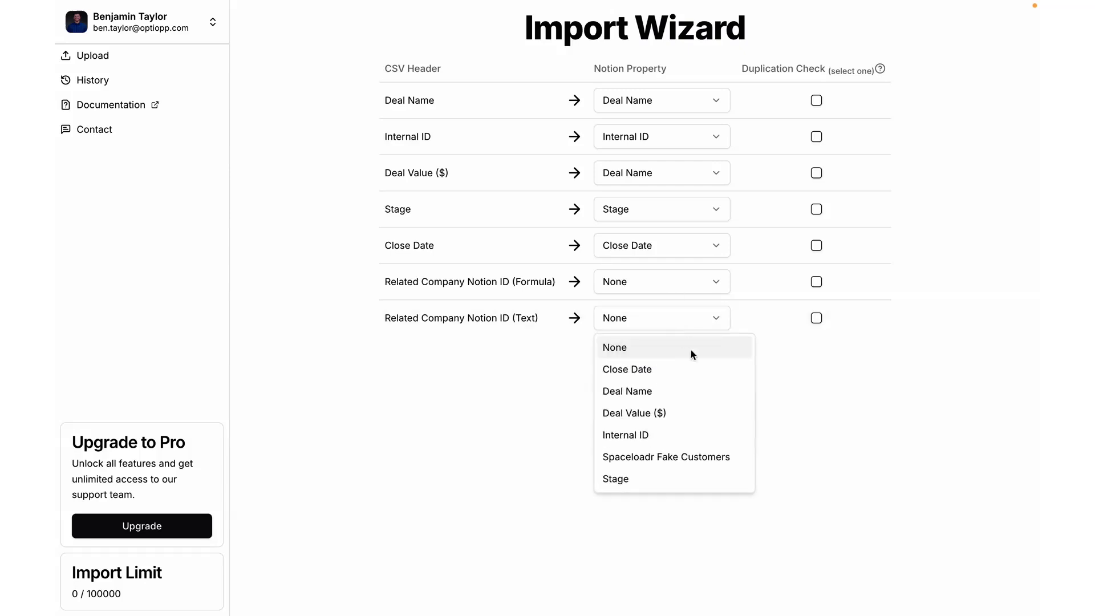
{"action": "left_click", "coordinate": [676, 457]}
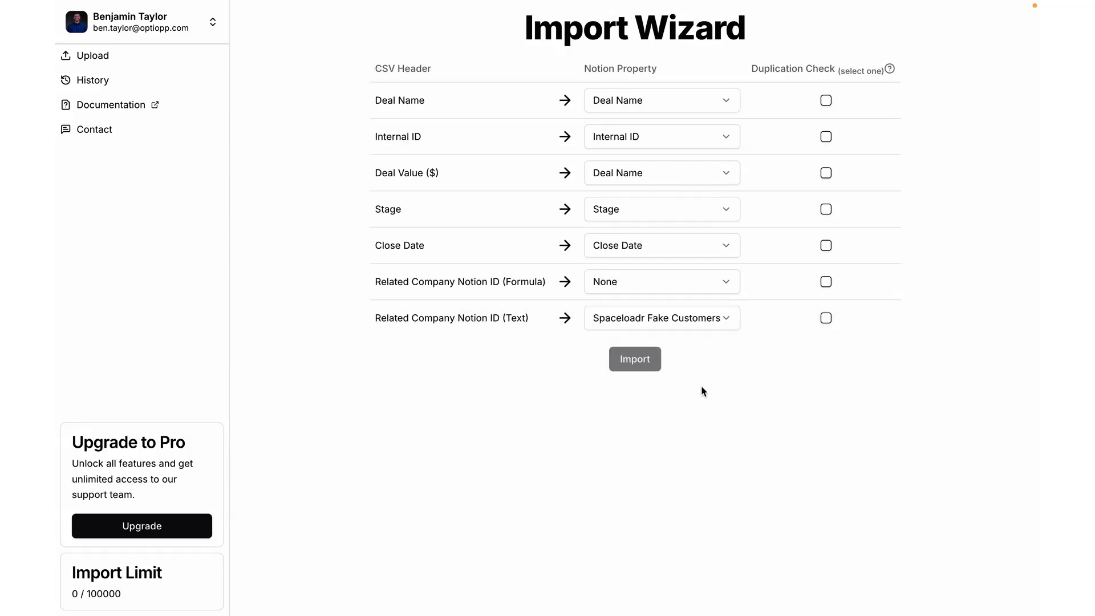
{"action": "left_click", "coordinate": [826, 102]}
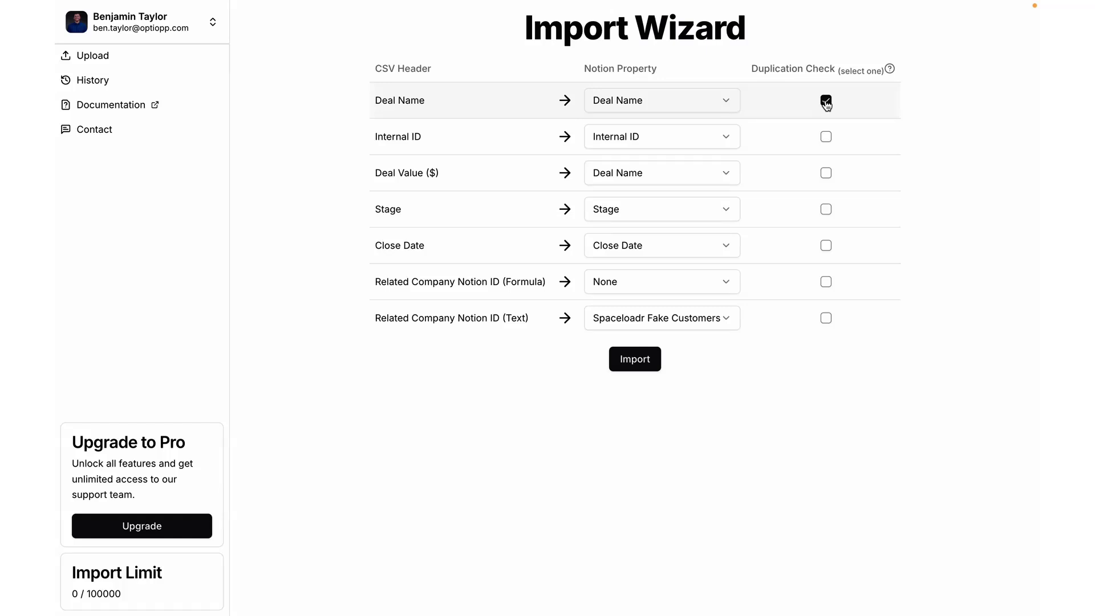
{"action": "left_click", "coordinate": [649, 360]}
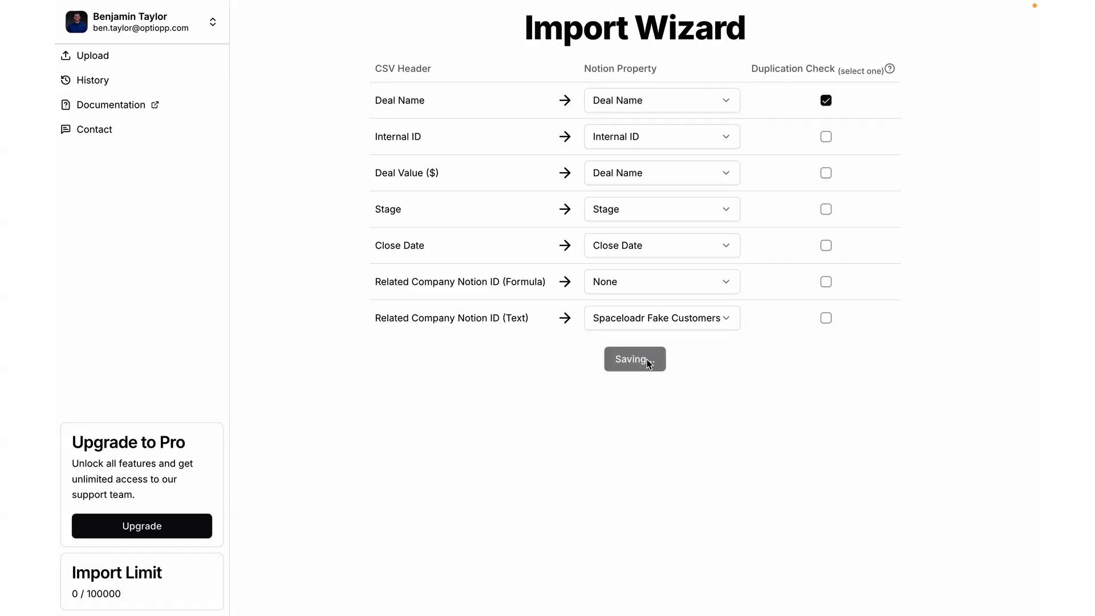